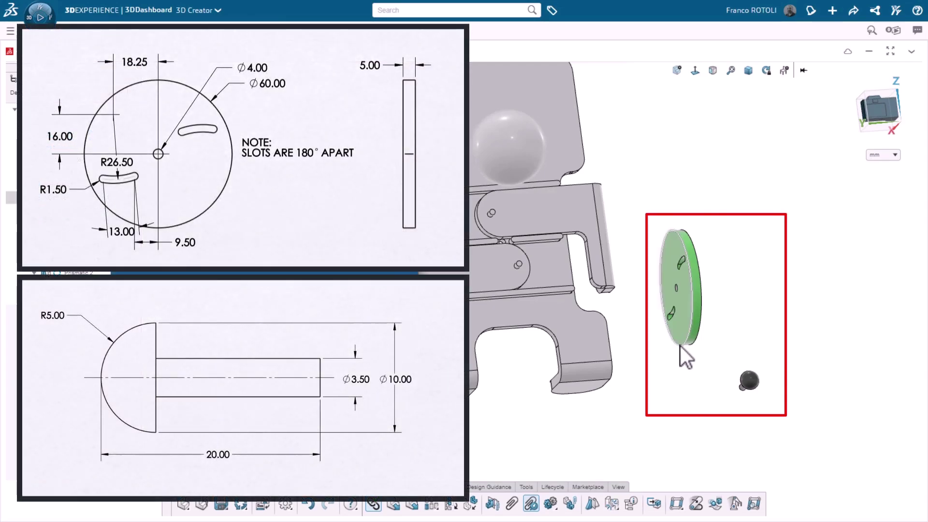
# Sketch a circle centred on the origin on the YZ plane
pyautogui.moveTo(650, 321)
pyautogui.mouseDown(button='middle')
pyautogui.moveTo(621, 280)
pyautogui.moveTo(556, 284)
pyautogui.mouseUp(button='middle')
pyautogui.click(607, 296)
pyautogui.moveTo(607, 296)
pyautogui.mouseDown(button='middle')
pyautogui.moveTo(495, 322)
pyautogui.moveTo(503, 234)
pyautogui.moveTo(543, 242)
pyautogui.mouseUp(button='middle')
pyautogui.scroll(3, 525, 236)
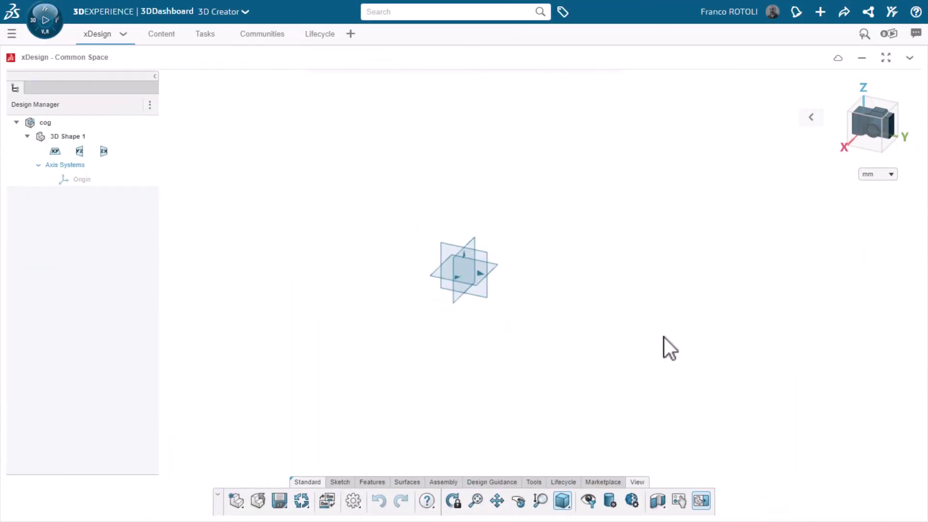
pyautogui.click(489, 253)
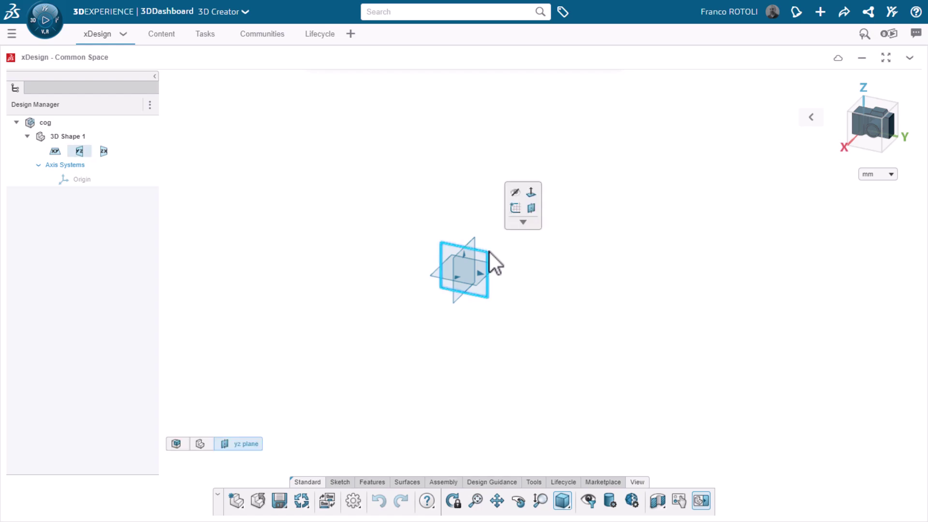
pyautogui.click(513, 213)
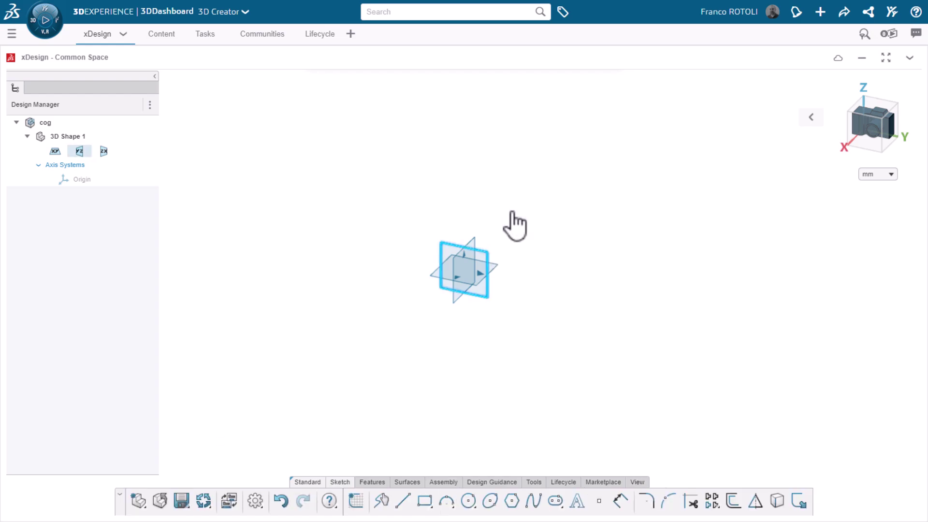
pyautogui.click(469, 501)
pyautogui.click(438, 320)
pyautogui.click(407, 389)
# Dimension the circle's diameter to 60 mm
pyautogui.click(620, 501)
pyautogui.click(363, 319)
pyautogui.click(298, 213)
pyautogui.write('60')
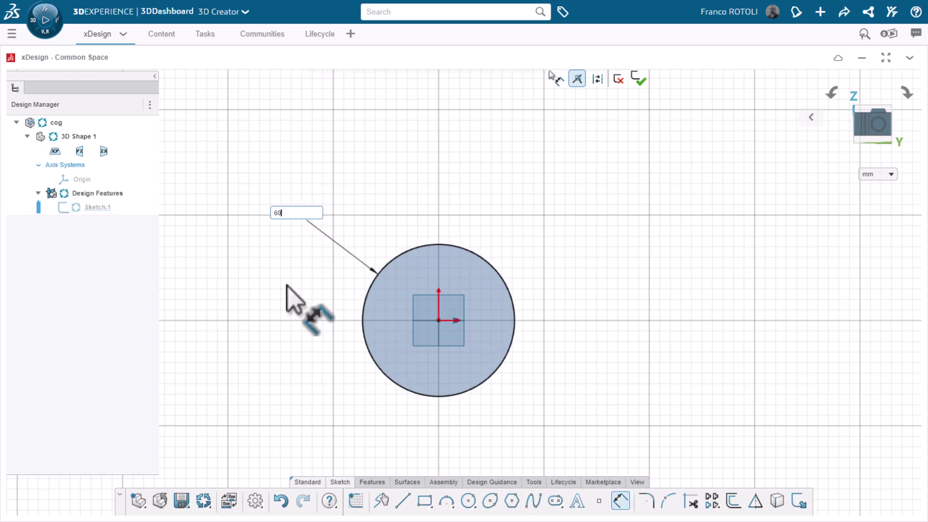
pyautogui.press('Return')
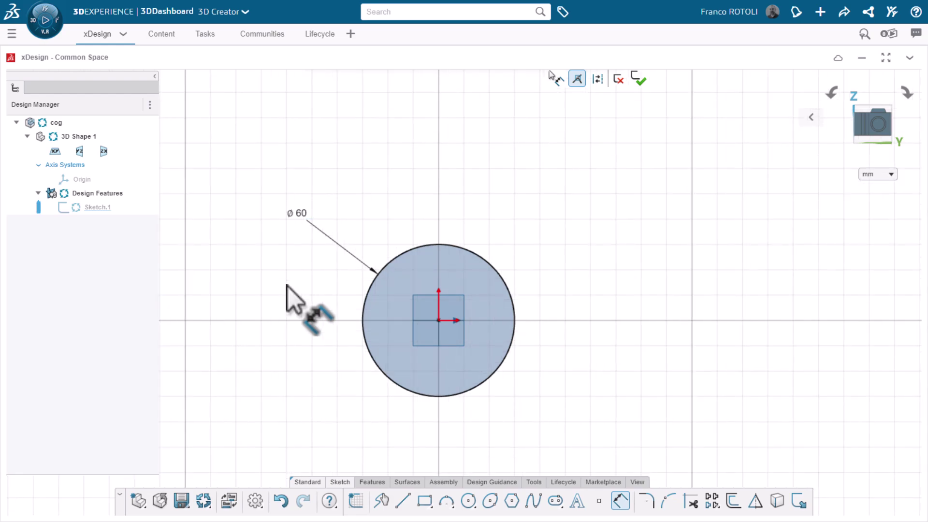
# Extrude the circle 5 mm into a solid disc
pyautogui.click(369, 482)
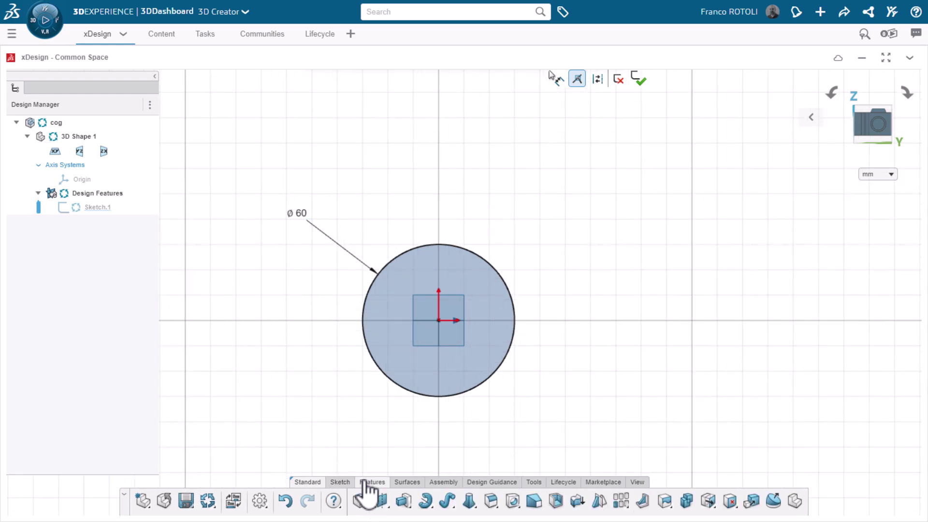
pyautogui.click(402, 500)
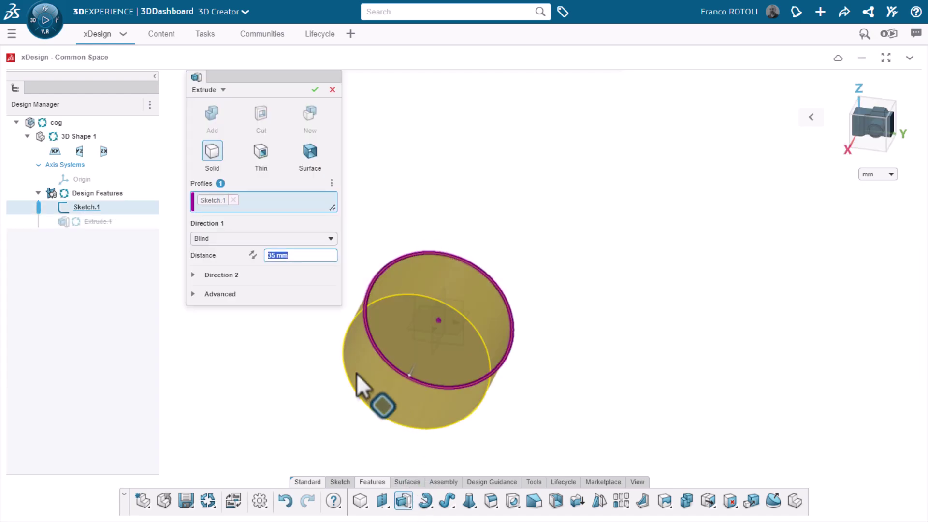
pyautogui.write('5')
pyautogui.press('Return')
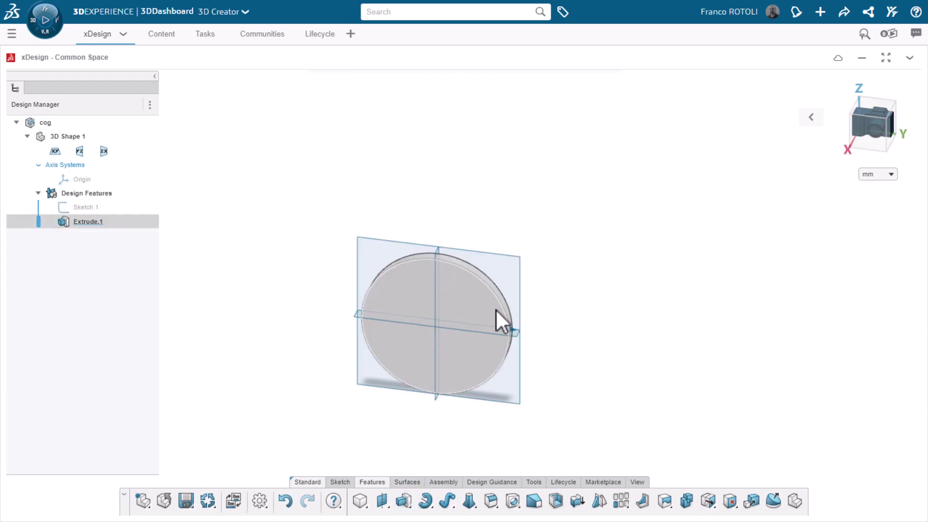
# Hide the reference planes and axes
pyautogui.click(636, 482)
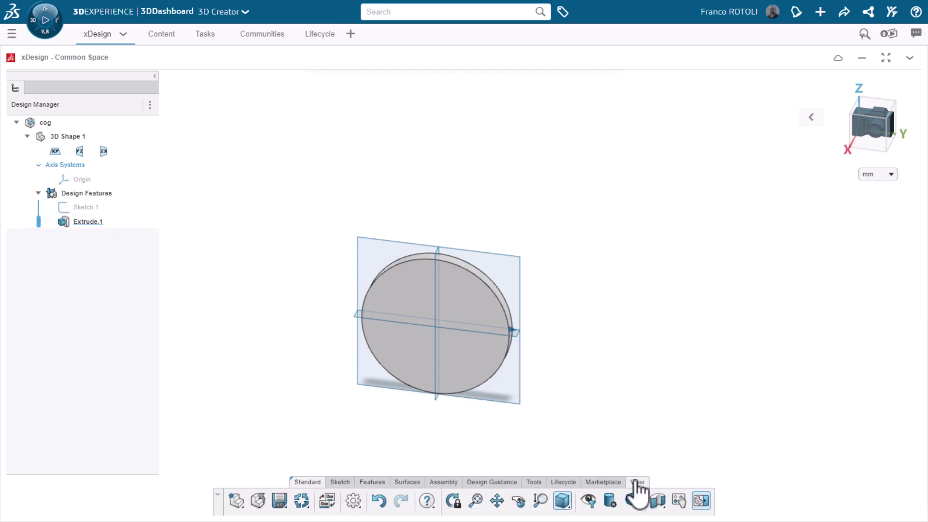
pyautogui.click(588, 501)
pyautogui.click(587, 380)
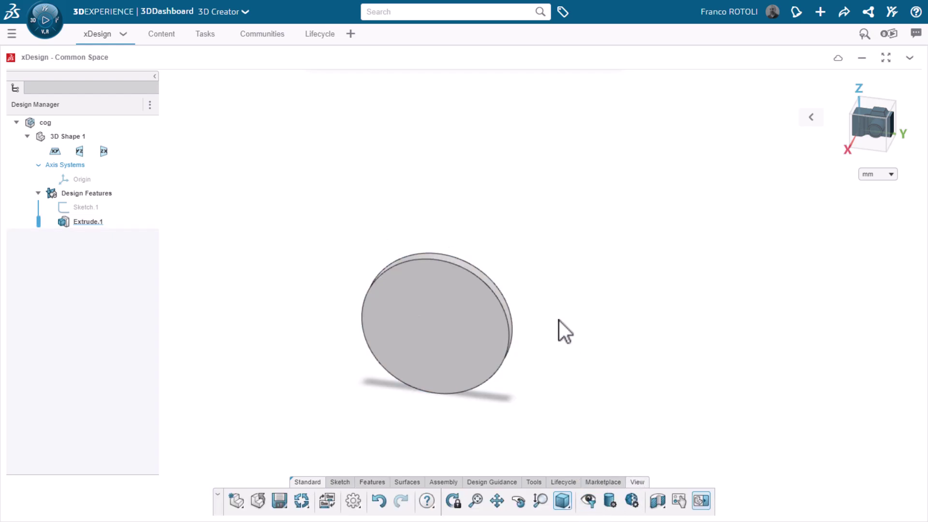
# Sketch a 4 mm diameter circle at the centre of the disc's front face
pyautogui.click(471, 335)
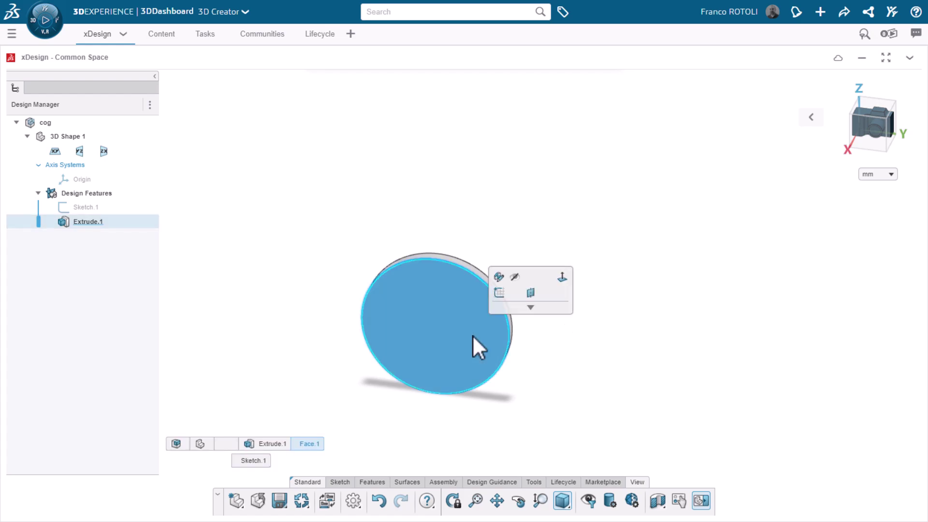
pyautogui.click(499, 293)
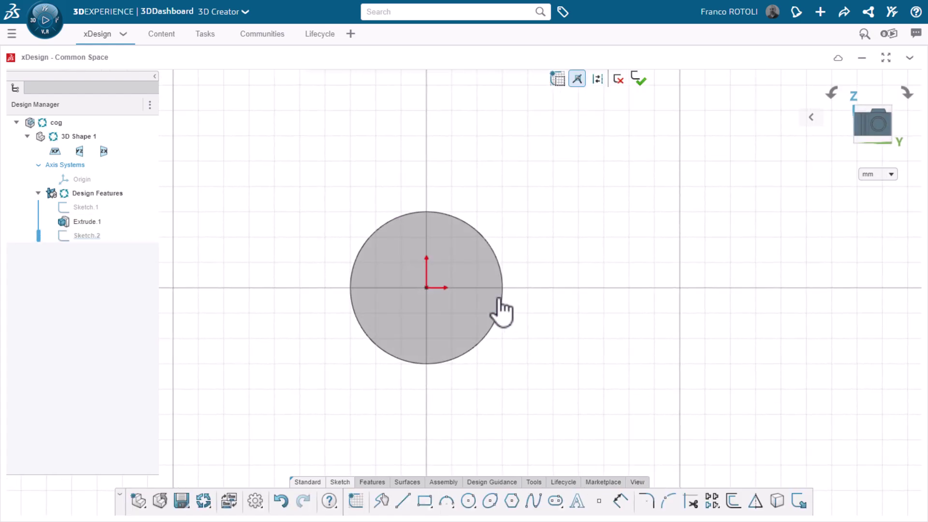
pyautogui.click(468, 500)
pyautogui.click(427, 288)
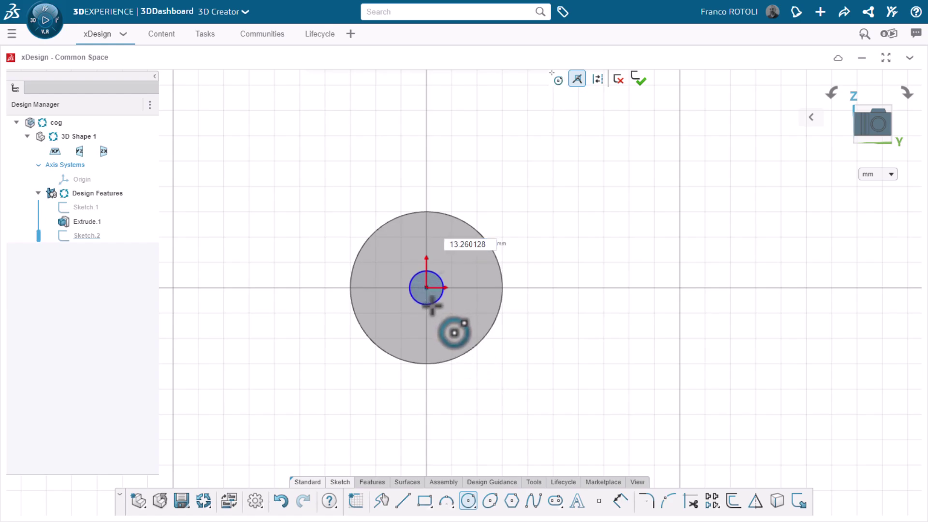
pyautogui.click(432, 306)
pyautogui.click(621, 501)
pyautogui.click(443, 282)
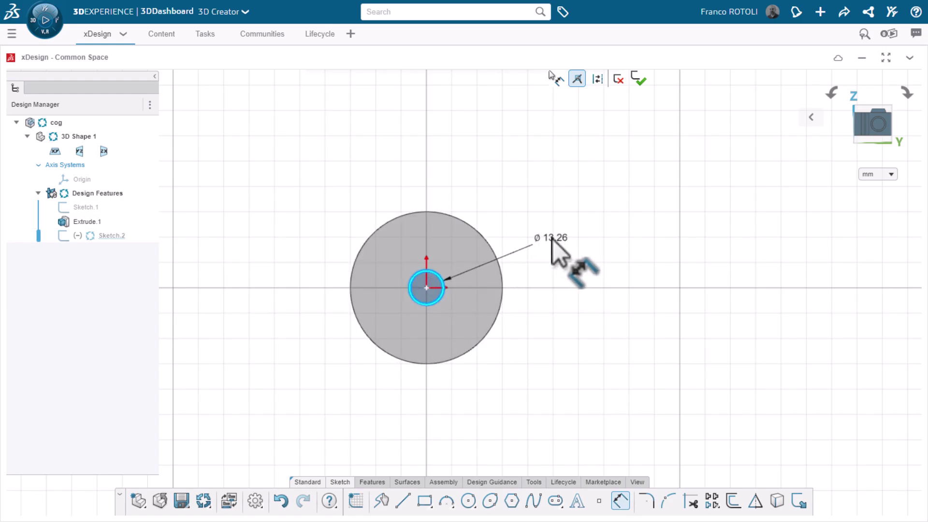
pyautogui.click(552, 239)
pyautogui.write('4')
pyautogui.press('Return')
# Extrude Cut the circle Through one way to make the centre hole
pyautogui.click(378, 482)
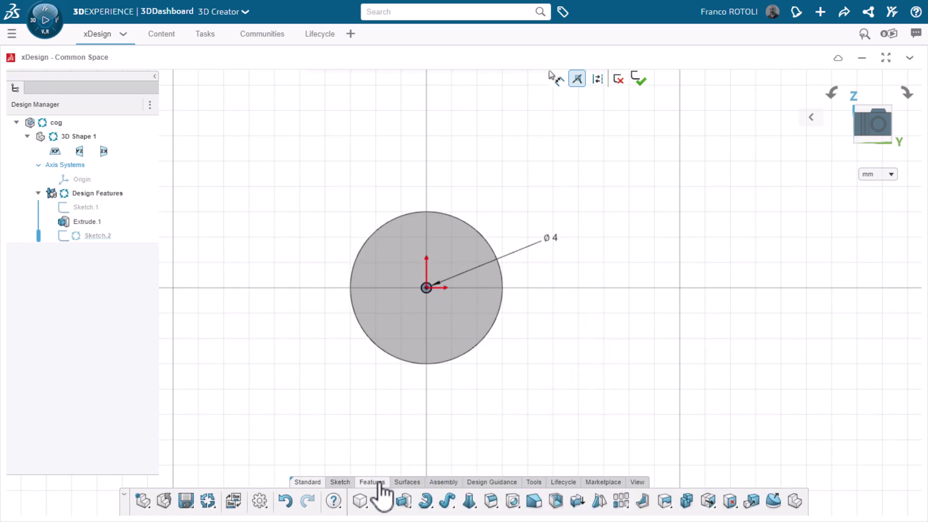
pyautogui.click(410, 506)
pyautogui.click(425, 481)
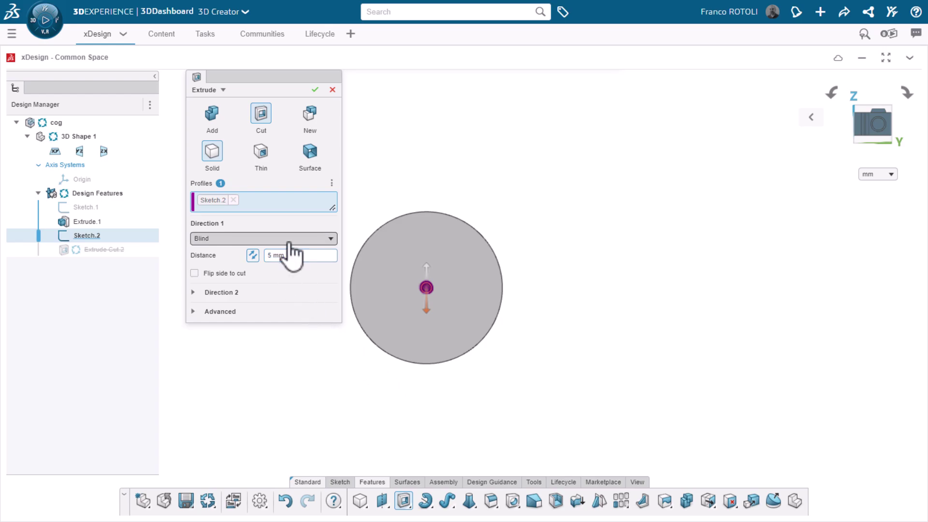
pyautogui.click(290, 242)
pyautogui.click(261, 290)
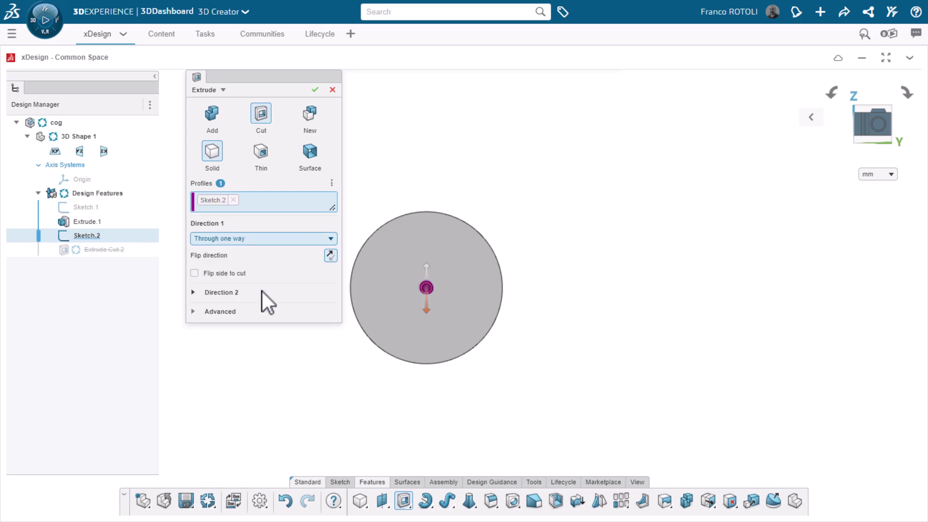
pyautogui.click(315, 90)
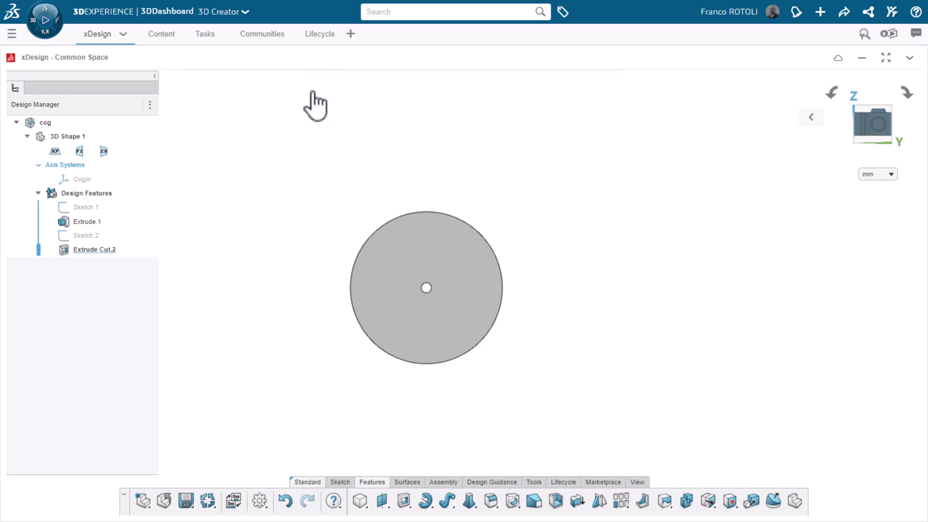
# Start a sketch on the disc face with a point in its upper-left
pyautogui.click(458, 303)
pyautogui.click(483, 263)
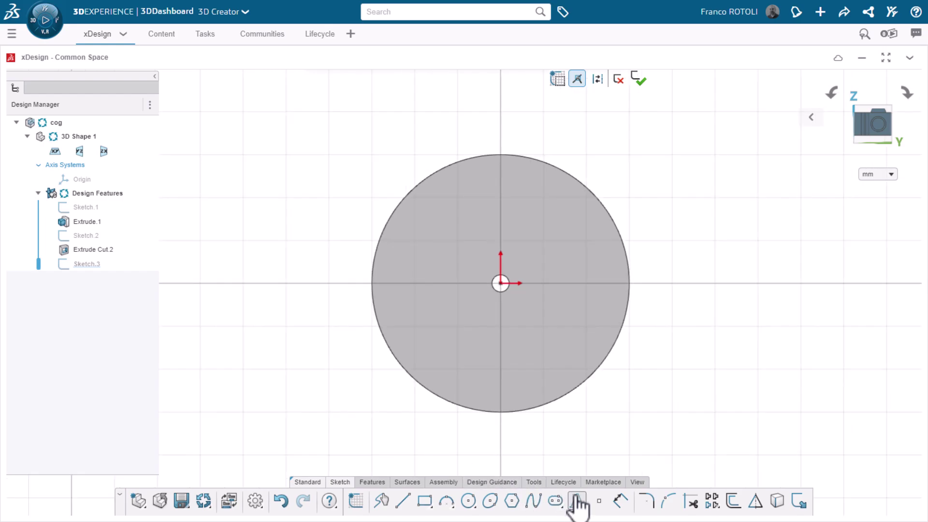
pyautogui.click(599, 501)
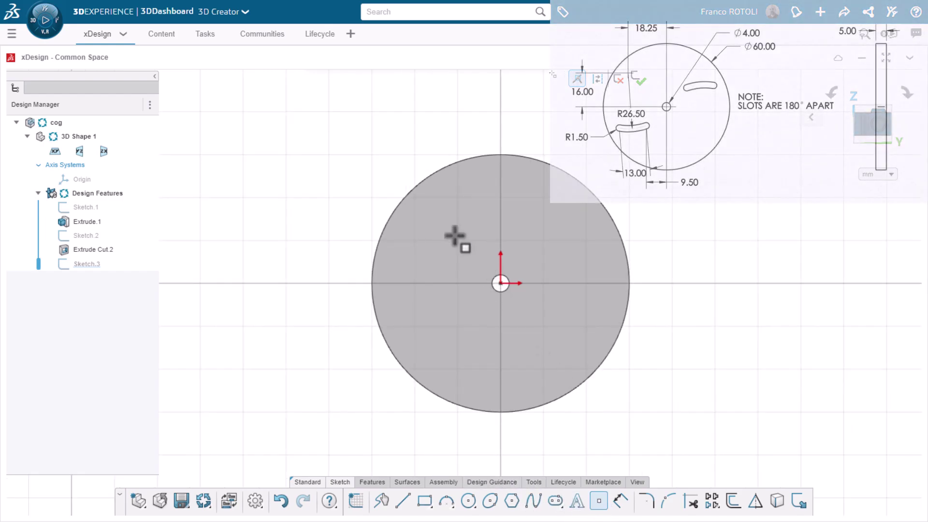
pyautogui.click(425, 217)
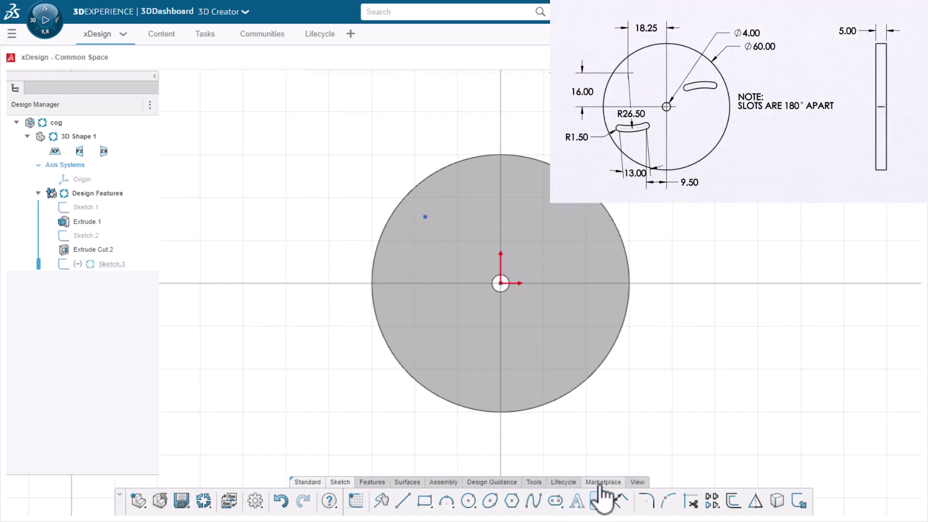
# Locate the point 18.25 horizontally and 16 vertically from the origin
pyautogui.click(620, 501)
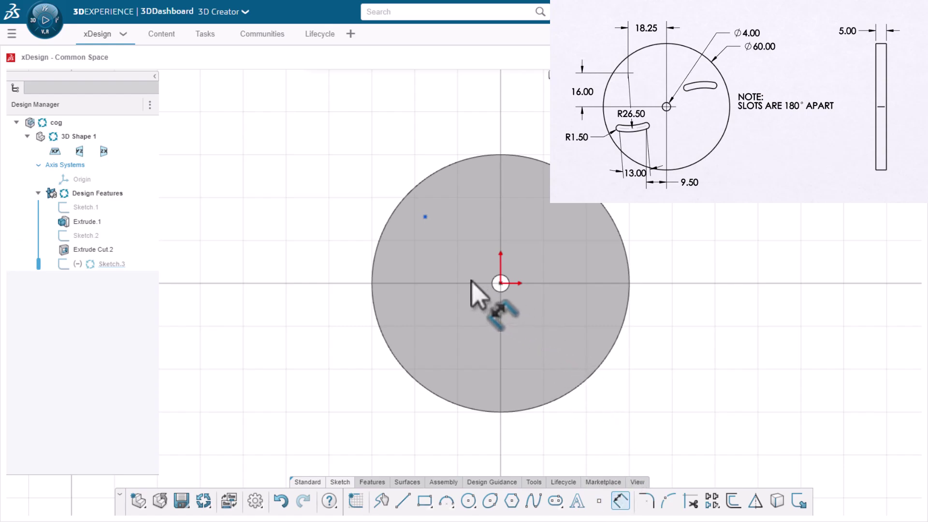
pyautogui.click(500, 284)
pyautogui.click(425, 216)
pyautogui.click(464, 129)
pyautogui.write('18.25')
pyautogui.press('Return')
pyautogui.click(422, 217)
pyautogui.click(500, 283)
pyautogui.click(302, 248)
pyautogui.write('16')
pyautogui.press('Return')
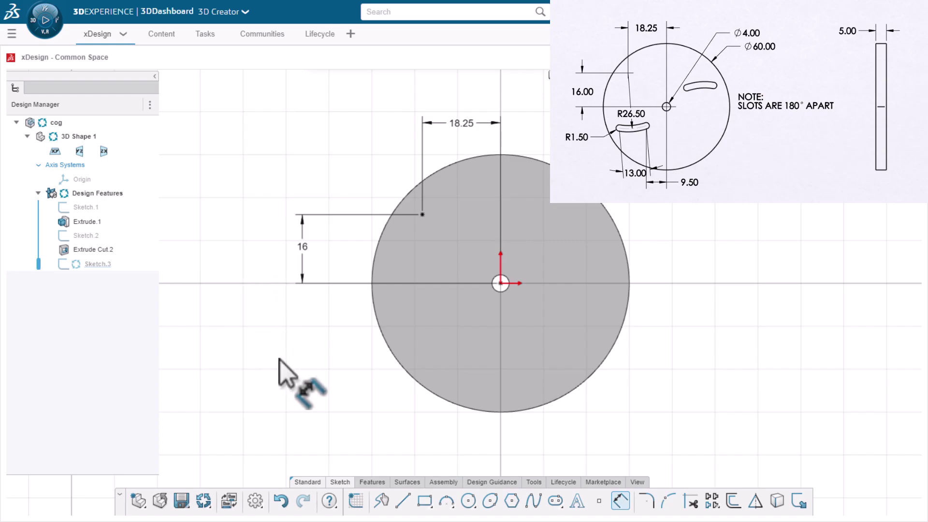
# Draw a centre-and-arc slot anchored at the dimensioned point
pyautogui.click(560, 506)
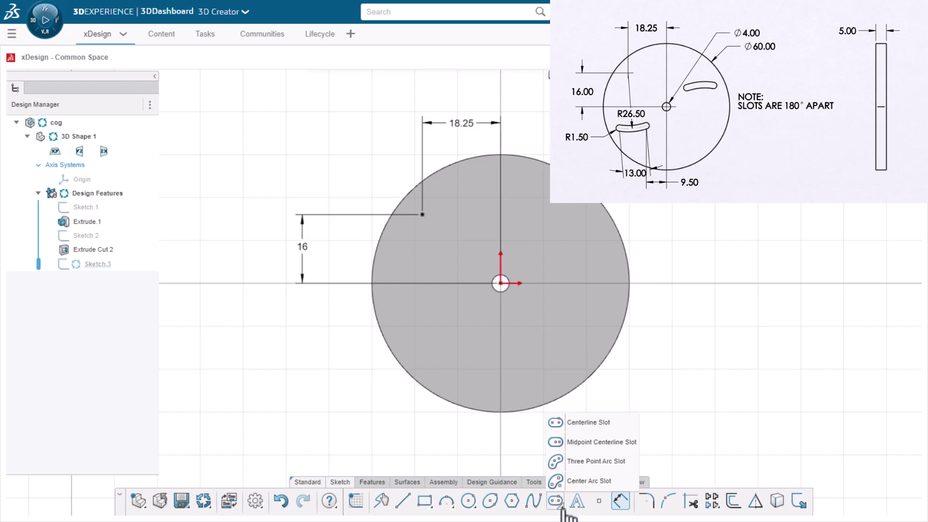
pyautogui.click(584, 481)
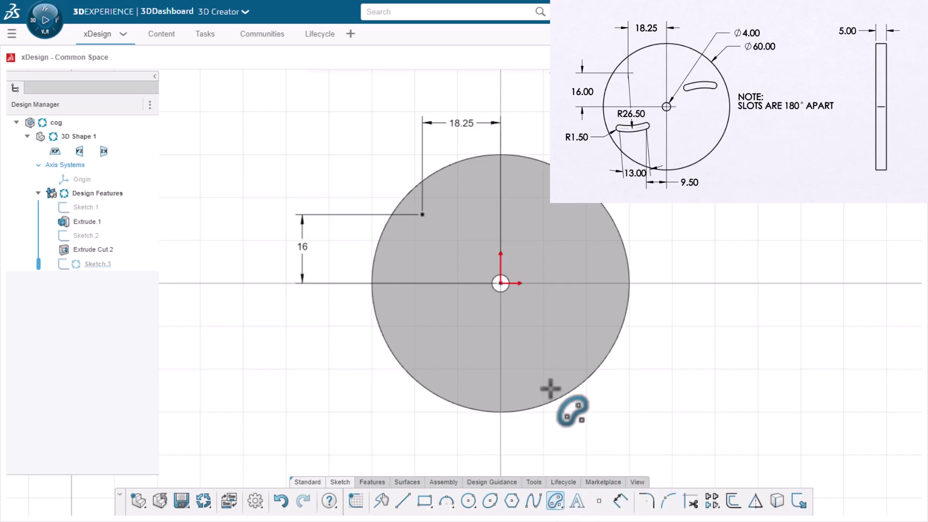
pyautogui.click(422, 214)
pyautogui.click(414, 341)
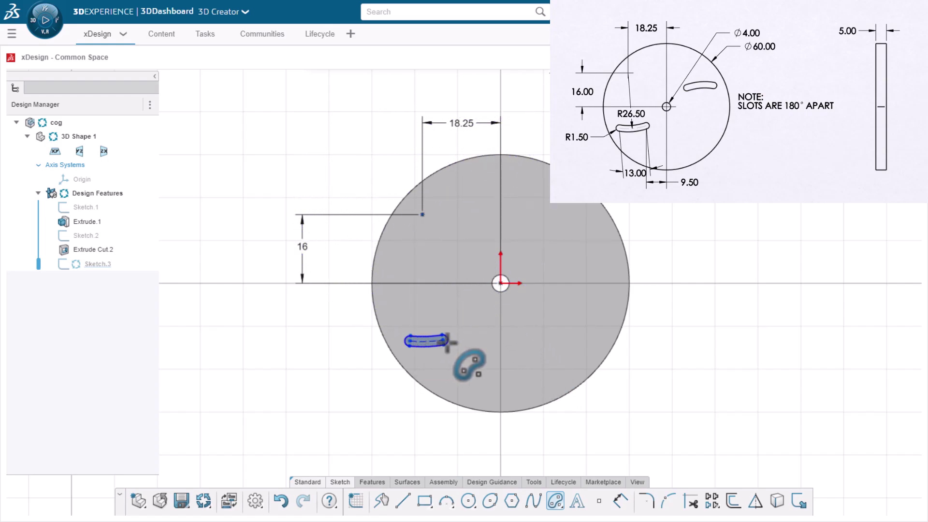
pyautogui.click(472, 335)
pyautogui.click(472, 345)
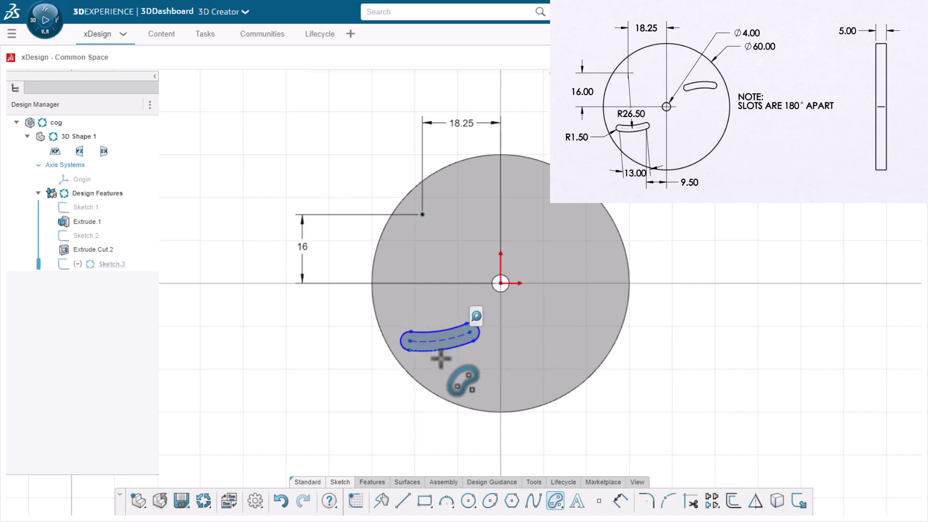
pyautogui.scroll(3, 379, 288)
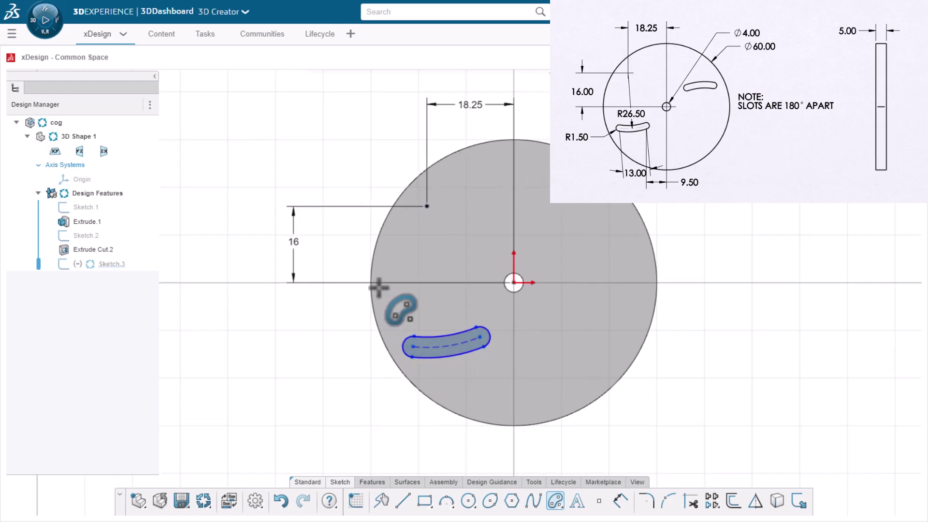
# Dimension the slot's centre arc to R26.5 and its end arcs to R1.5
pyautogui.click(618, 497)
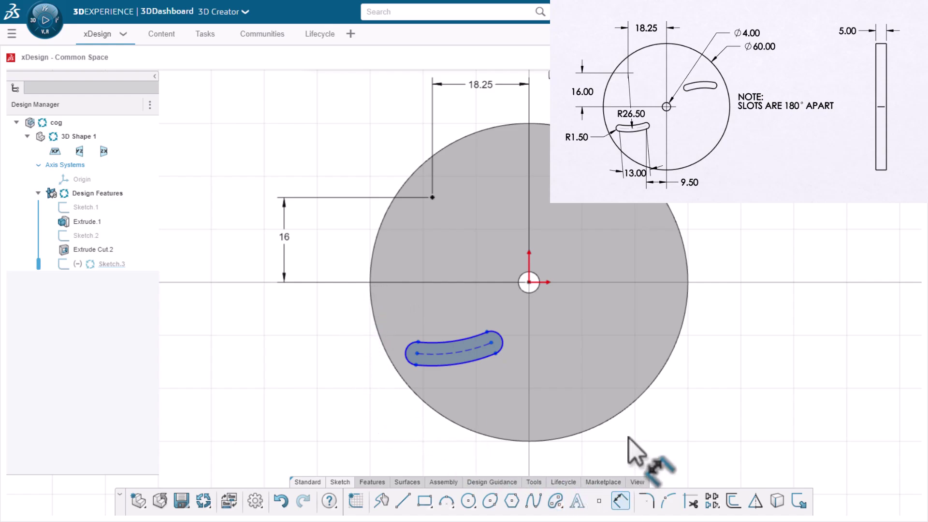
pyautogui.click(455, 352)
pyautogui.click(453, 314)
pyautogui.write('26.5')
pyautogui.press('Return')
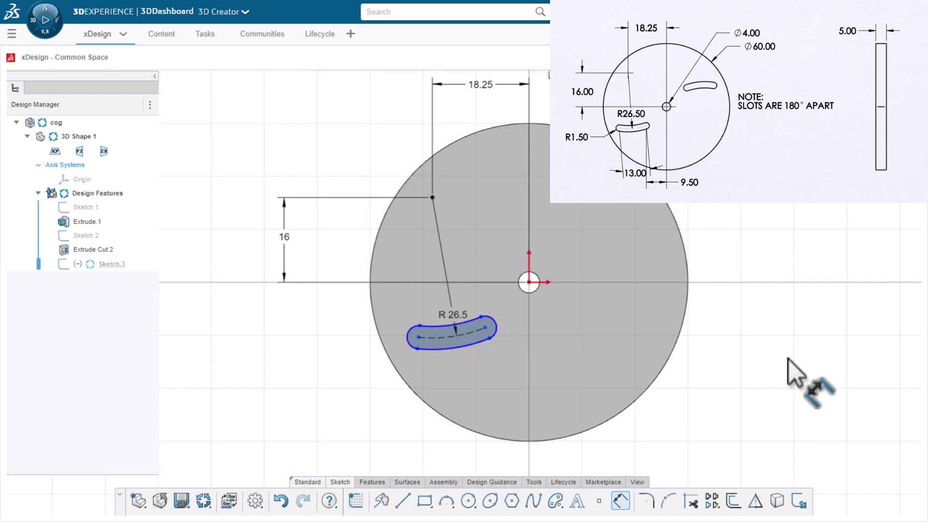
pyautogui.click(409, 341)
pyautogui.click(344, 372)
pyautogui.write('1.5')
pyautogui.press('Return')
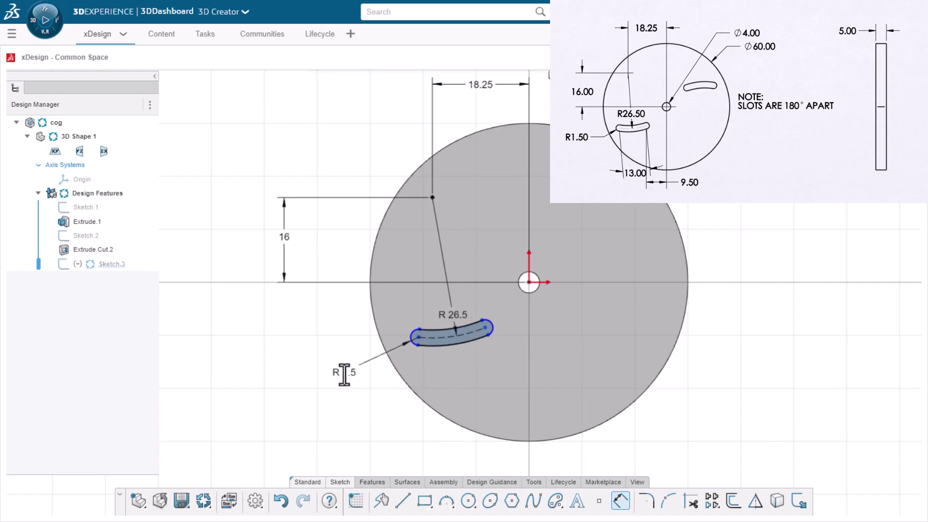
# Set the slot end 9.5 from the vertical axis and 13 between the ends
pyautogui.click(485, 327)
pyautogui.click(529, 281)
pyautogui.click(530, 478)
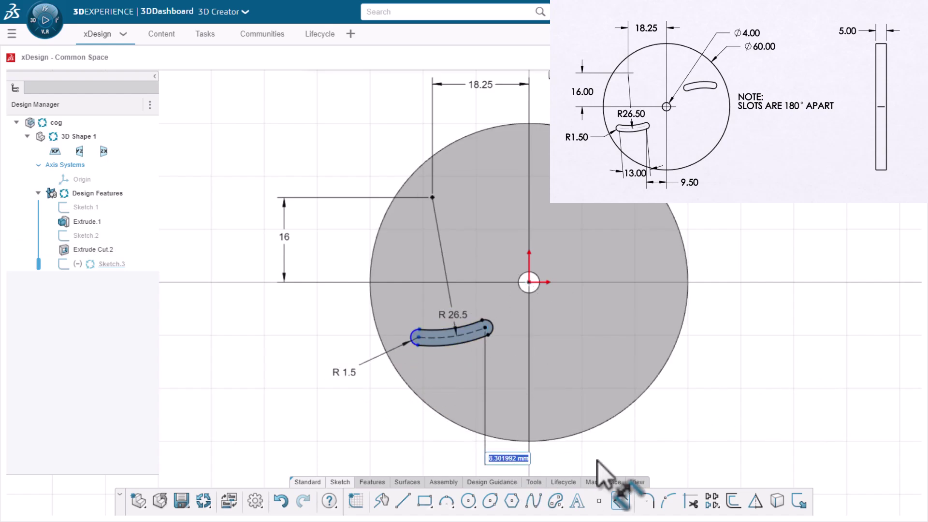
pyautogui.write('9.5')
pyautogui.press('Return')
pyautogui.click(416, 338)
pyautogui.click(479, 333)
pyautogui.click(483, 389)
pyautogui.press('Return')
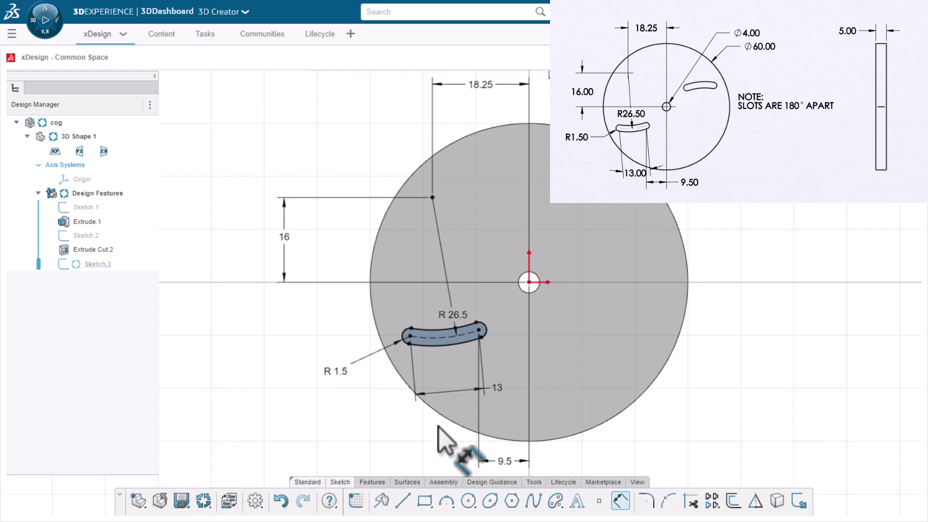
# Extrude Cut the slot sketch Through one way across the disc
pyautogui.click(373, 482)
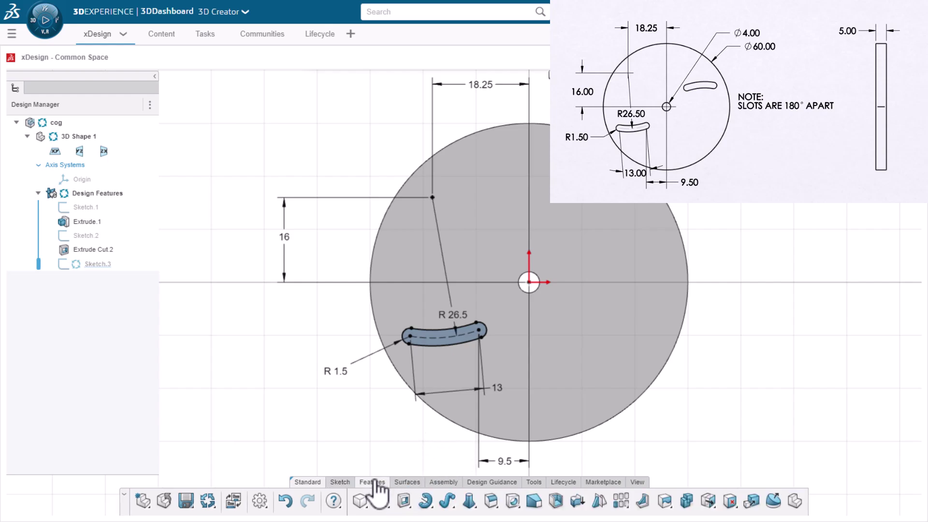
pyautogui.click(405, 500)
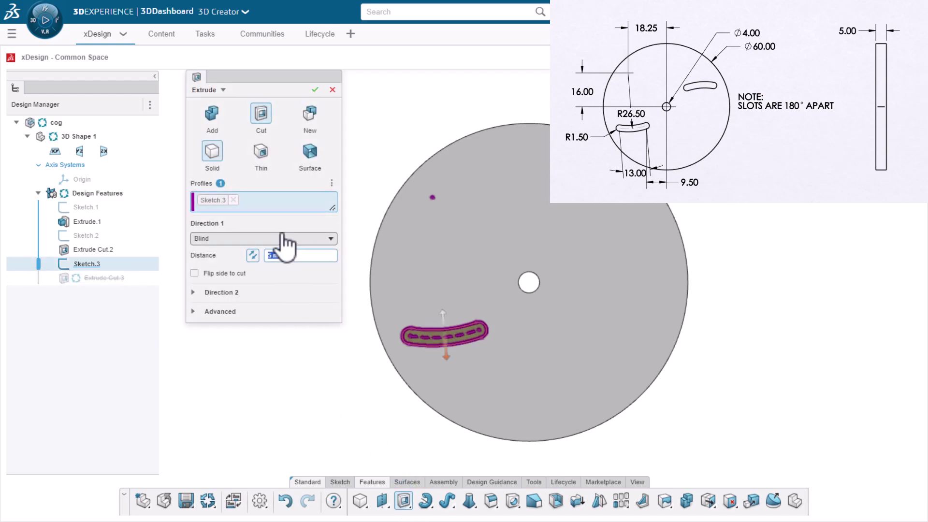
pyautogui.click(331, 238)
pyautogui.click(256, 289)
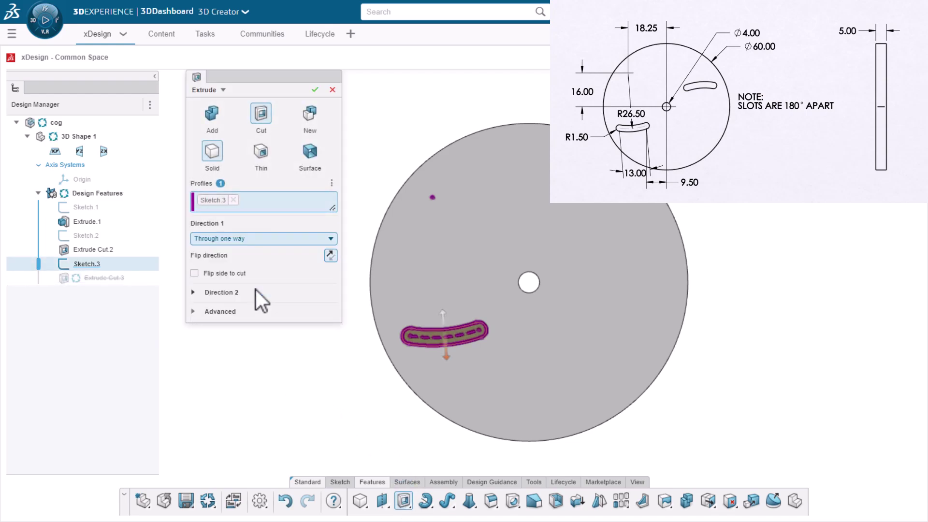
pyautogui.click(315, 90)
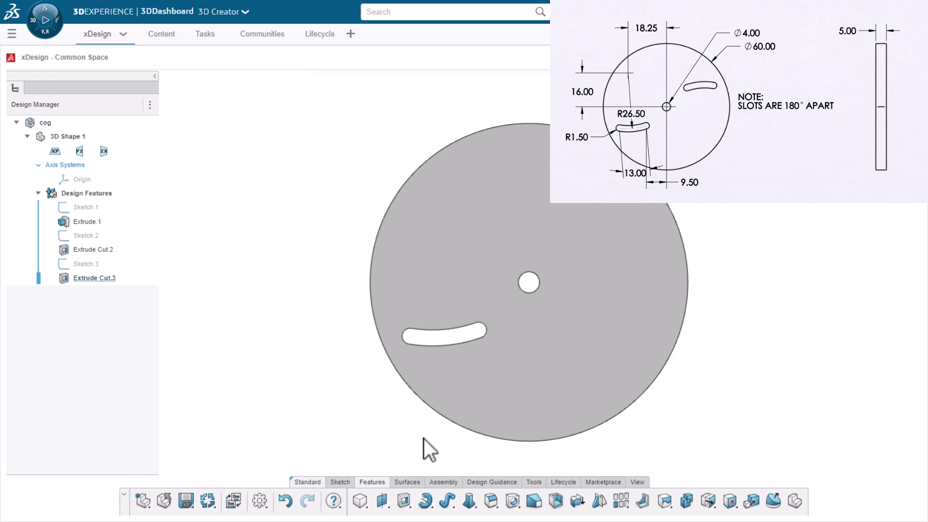
# Circular-pattern Extrude Cut.3 around the disc's outer edge at 180° for a second slot
pyautogui.moveTo(626, 505)
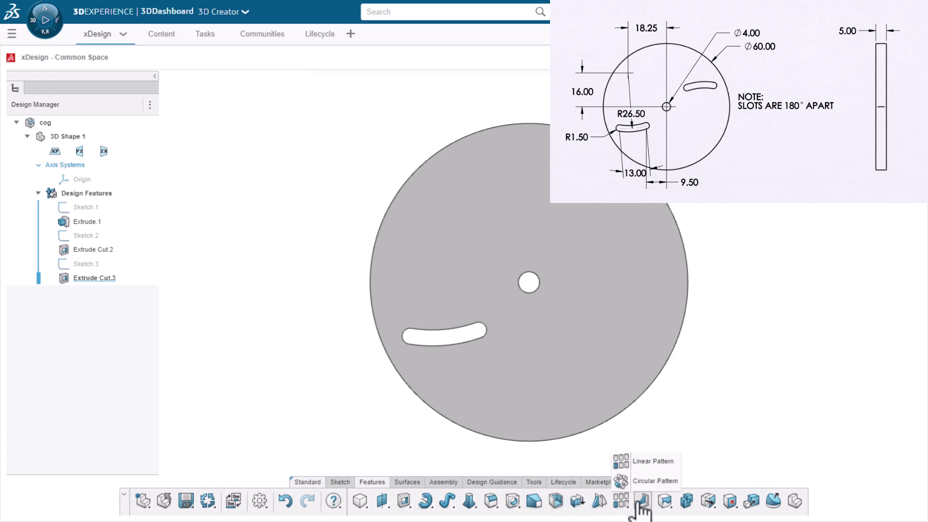
pyautogui.click(648, 486)
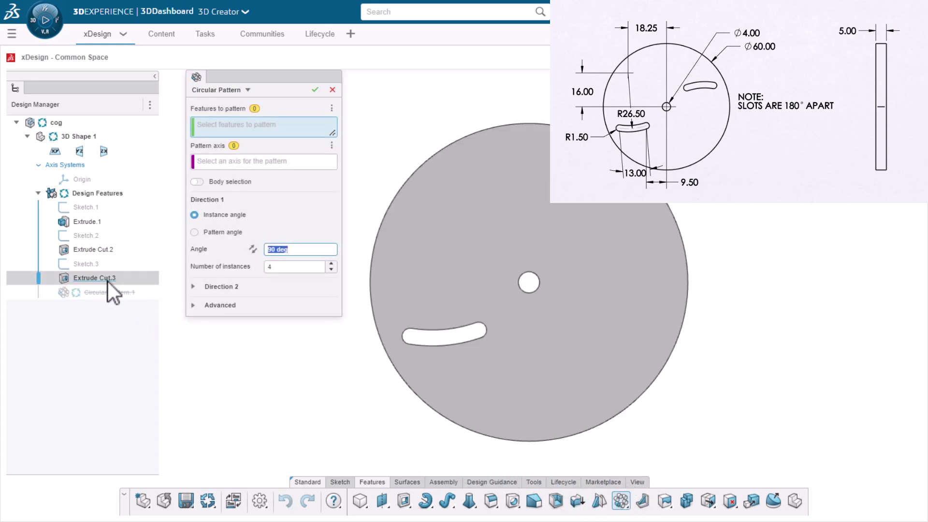
pyautogui.click(108, 281)
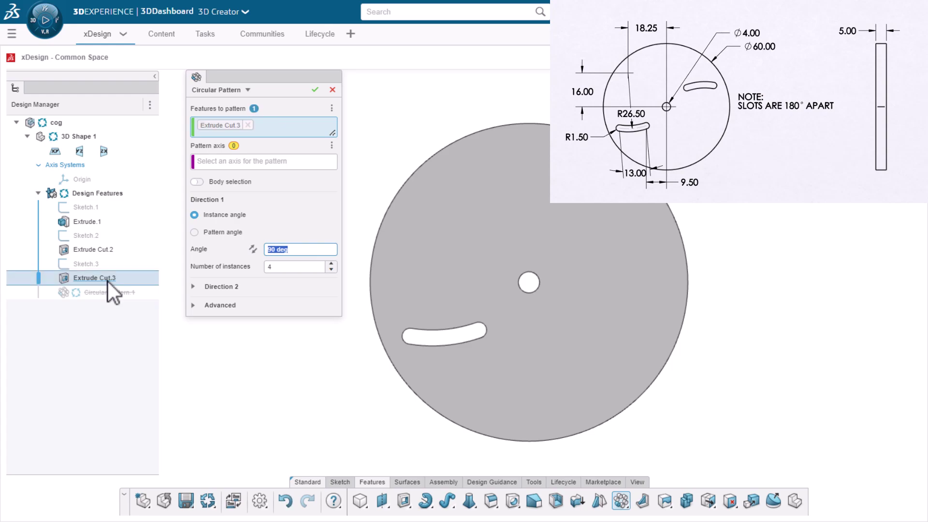
pyautogui.click(241, 164)
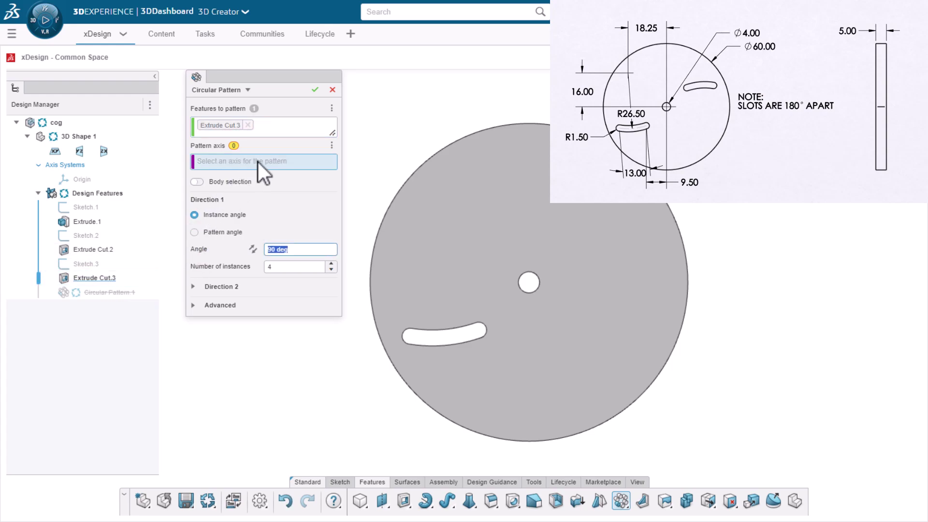
pyautogui.click(411, 176)
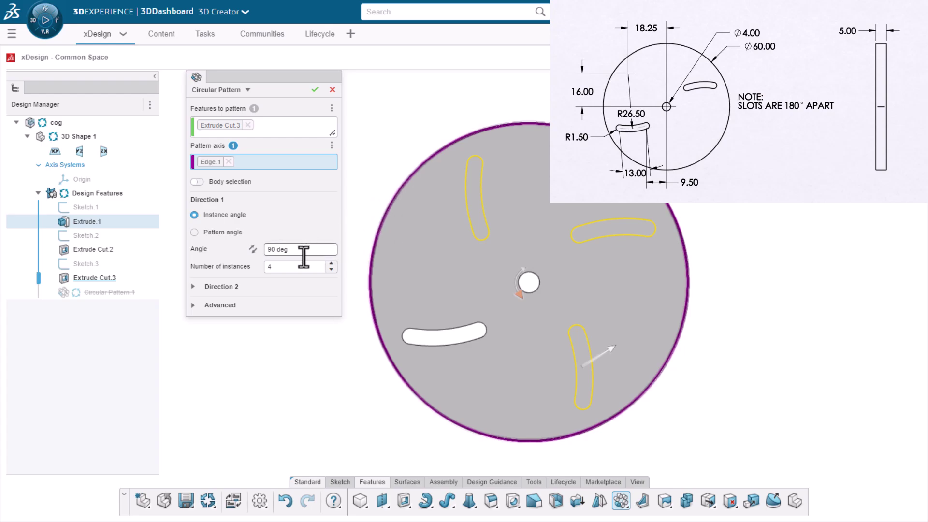
pyautogui.moveTo(303, 256); pyautogui.dragTo(237, 249)
pyautogui.write('180')
pyautogui.click(331, 269)
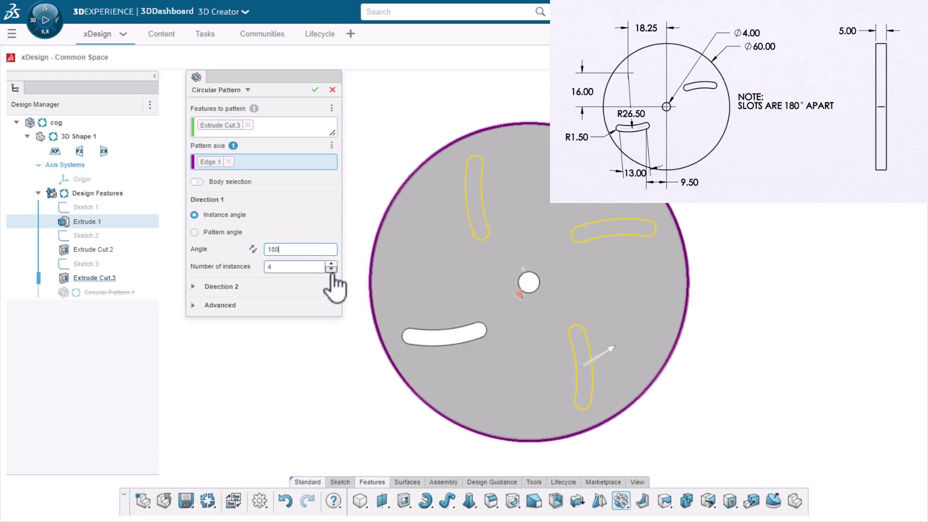
pyautogui.click(314, 89)
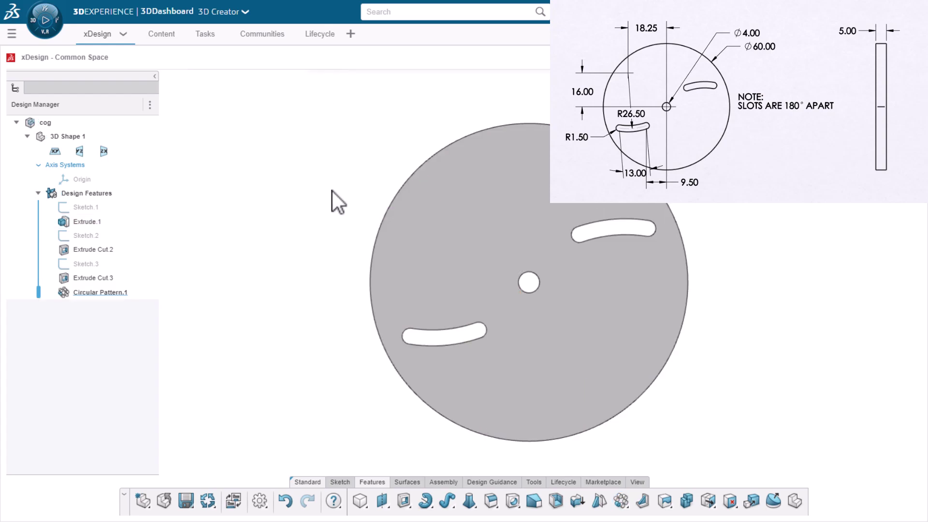
# Start a blank sketch on the pin part's XY plane
pyautogui.moveTo(319, 343)
pyautogui.mouseDown(button='middle')
pyautogui.moveTo(341, 322)
pyautogui.moveTo(318, 282)
pyautogui.mouseUp(button='middle')
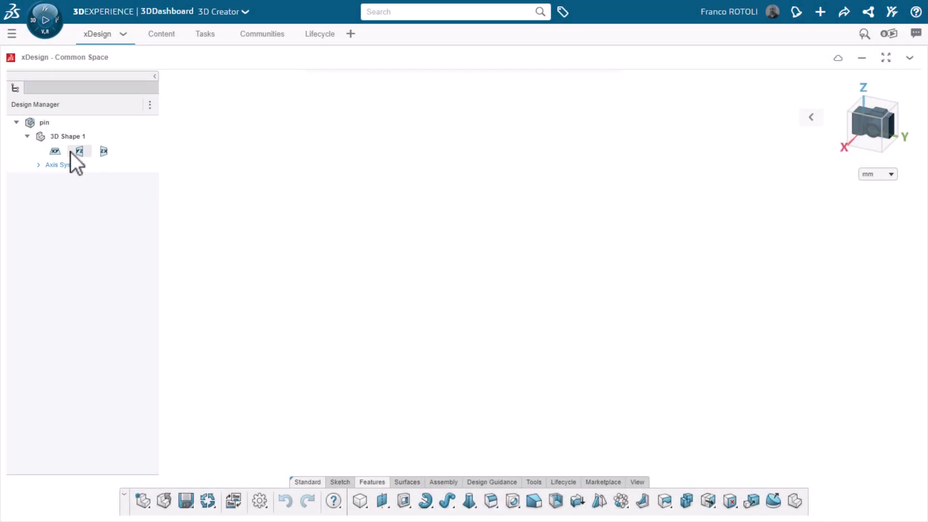
pyautogui.click(61, 152)
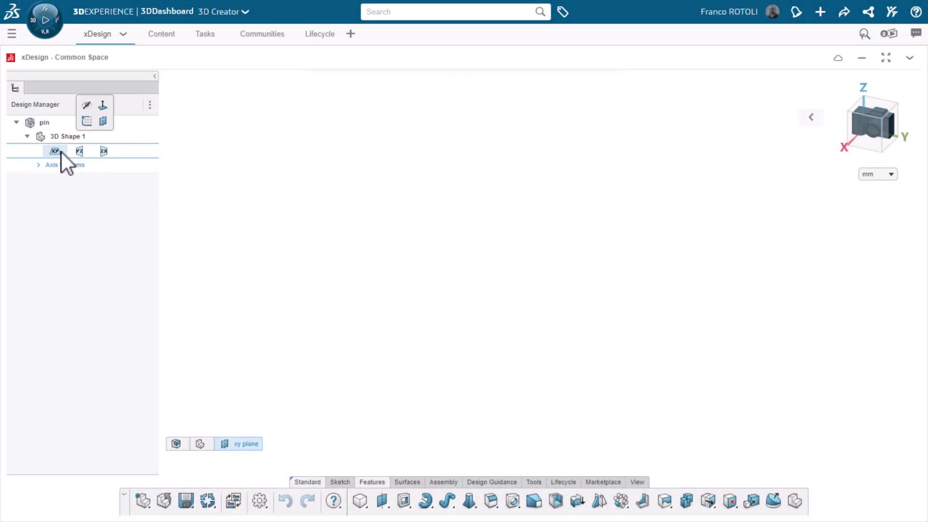
pyautogui.click(86, 121)
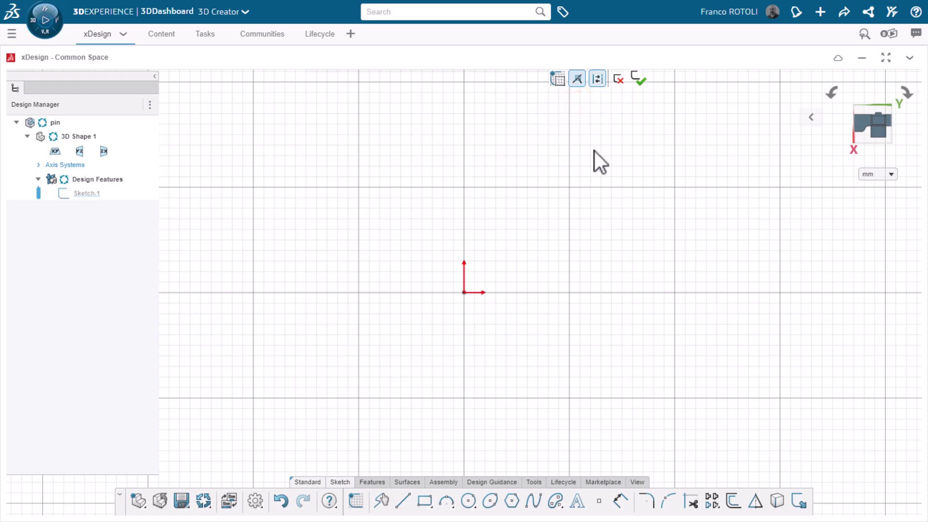
# Draw the axis line from the origin, the shaft's top edge and the head's vertical edge
pyautogui.click(402, 501)
pyautogui.click(464, 292)
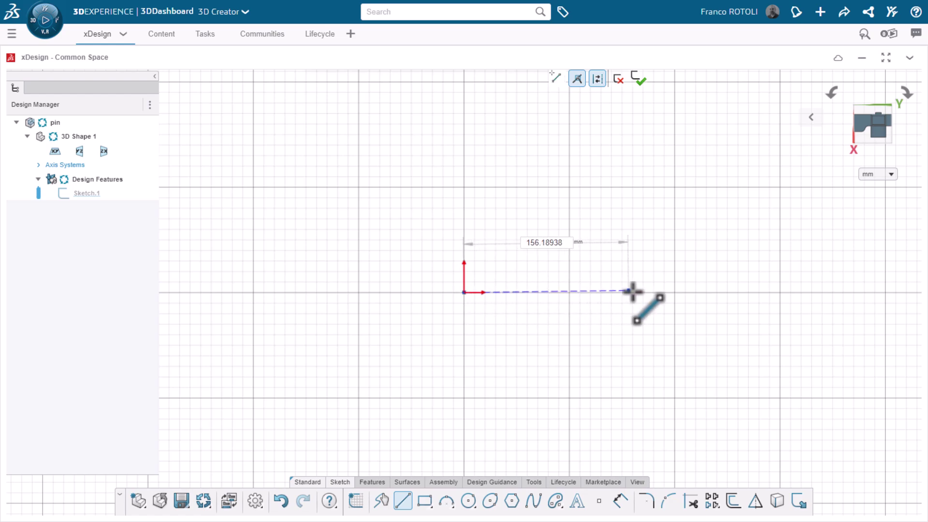
pyautogui.click(695, 292)
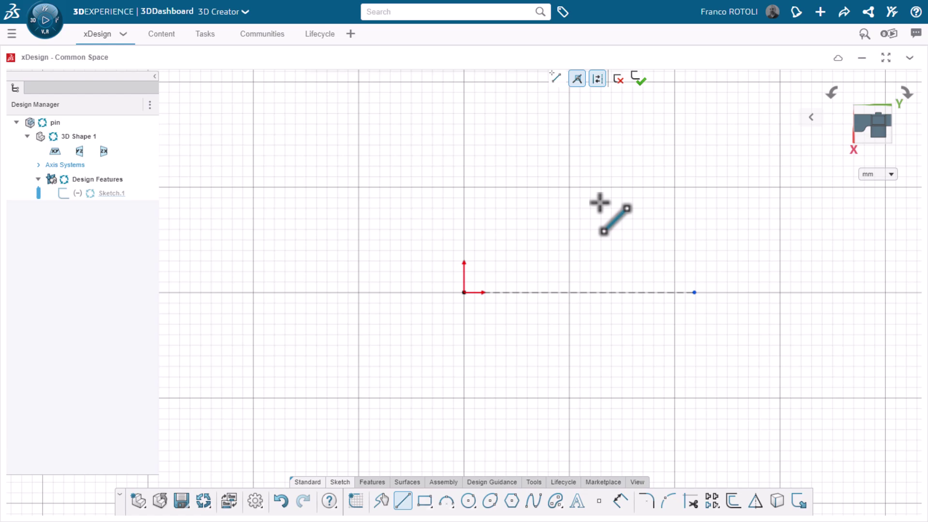
pyautogui.click(597, 78)
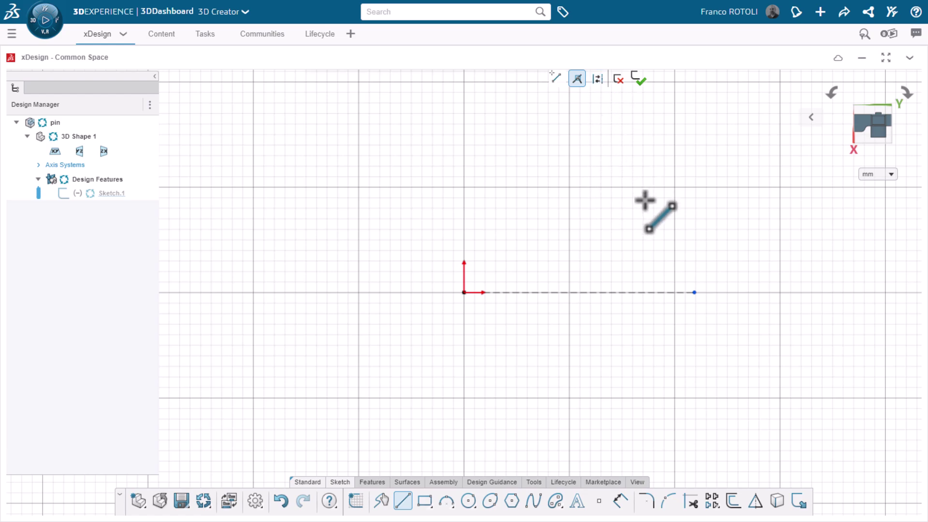
pyautogui.click(662, 248)
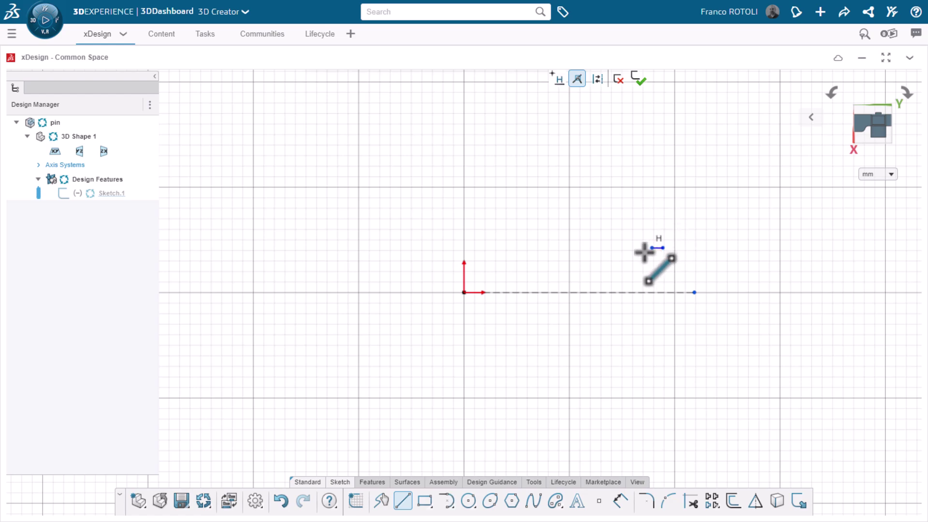
pyautogui.click(464, 247)
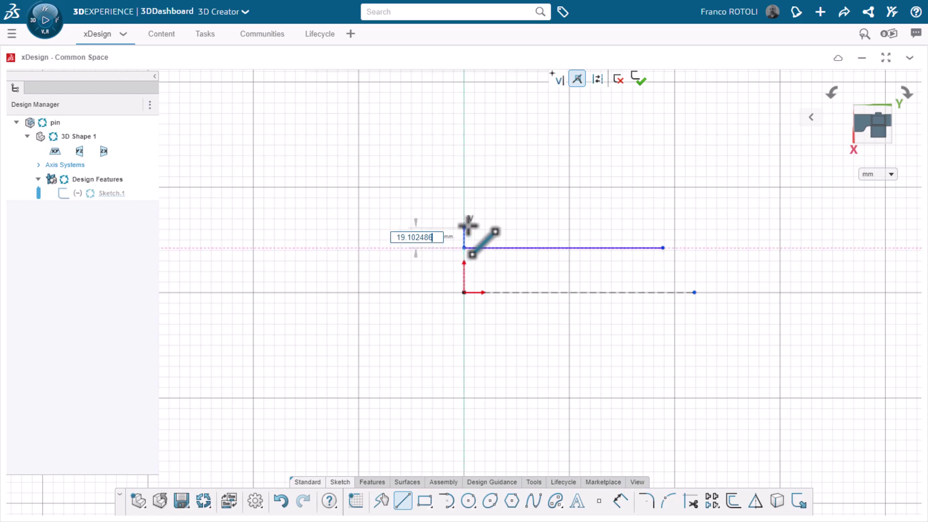
pyautogui.click(464, 196)
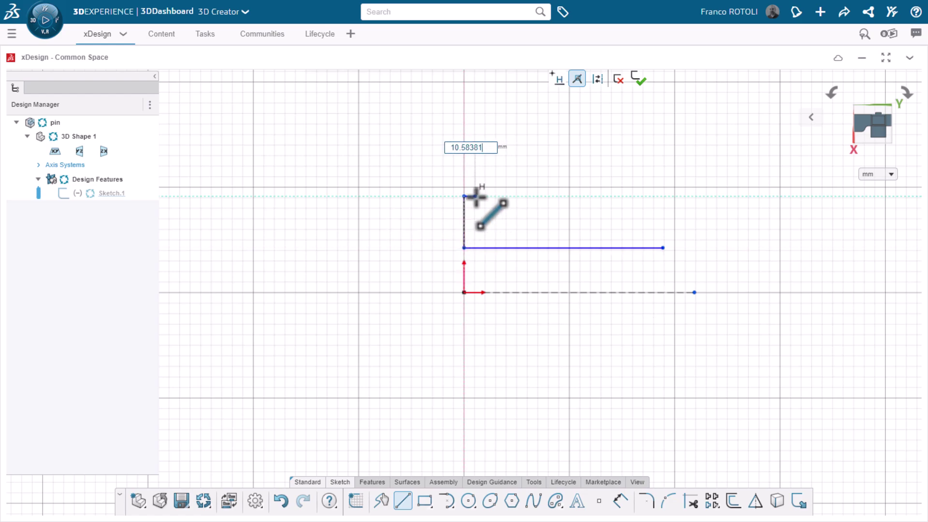
# Add the tangent dome arc down to the axis and close the profile at the shaft end
pyautogui.press('a')
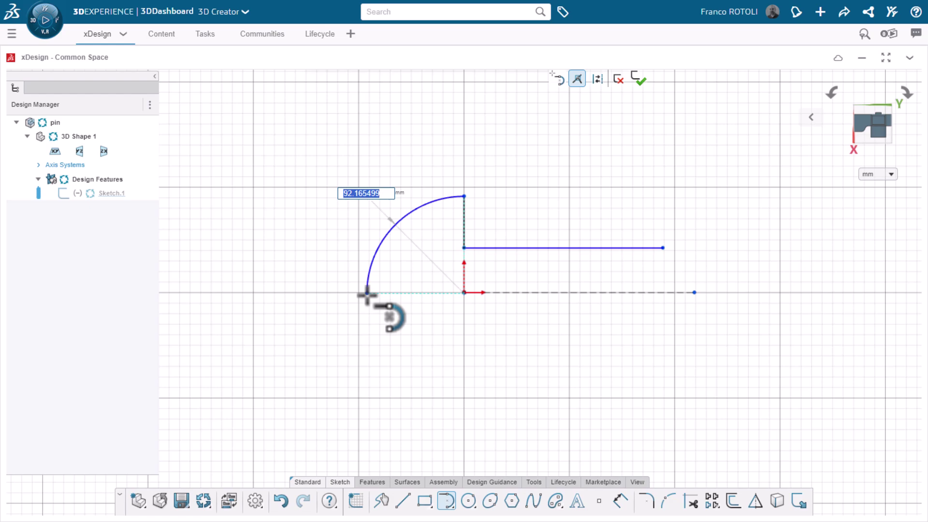
pyautogui.click(367, 293)
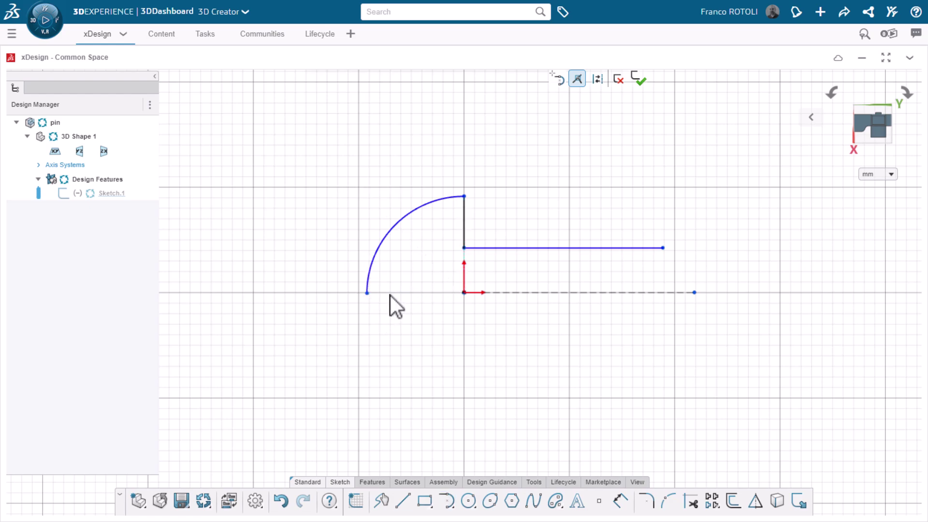
pyautogui.press('l')
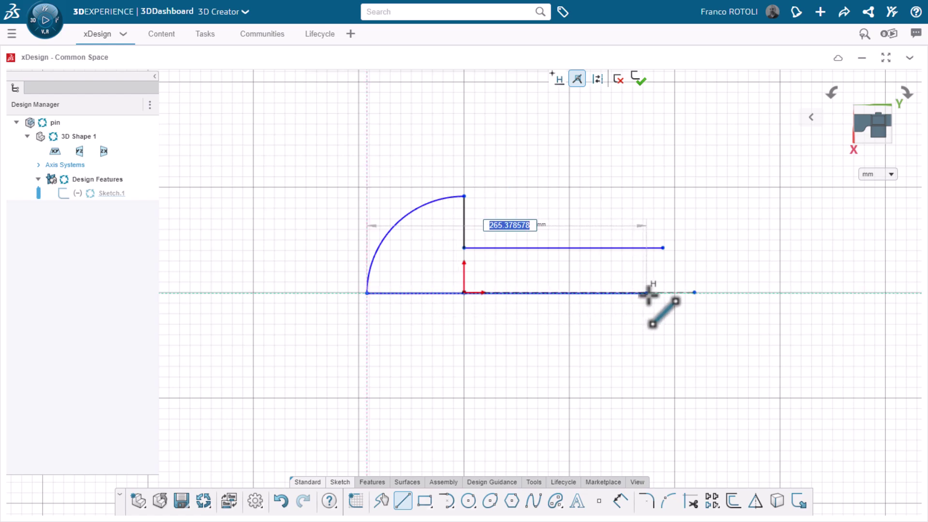
pyautogui.click(663, 292)
pyautogui.click(663, 249)
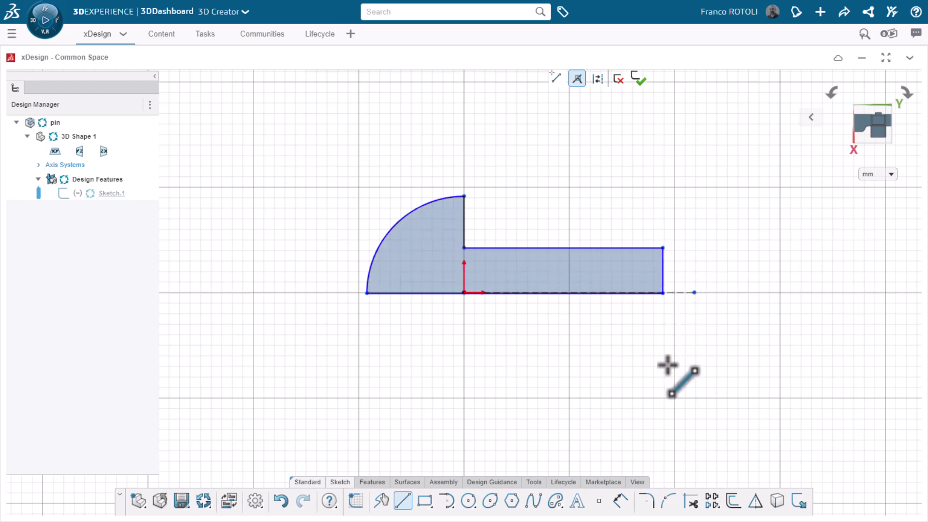
pyautogui.press('Escape')
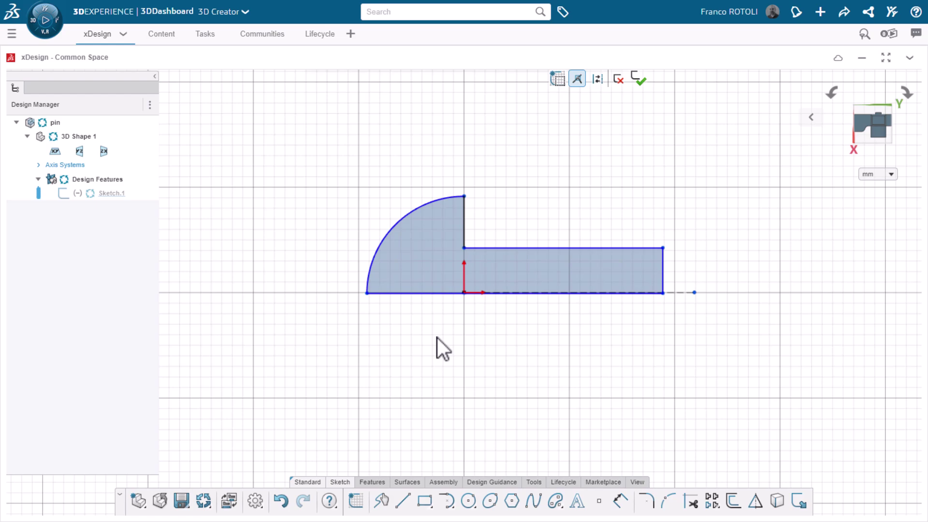
# Make the profile's bottom edge coincident with the sketch origin
pyautogui.moveTo(435, 294)
pyautogui.mouseDown()
pyautogui.moveTo(436, 332)
pyautogui.moveTo(441, 298)
pyautogui.moveTo(438, 325)
pyautogui.moveTo(448, 312)
pyautogui.mouseUp()
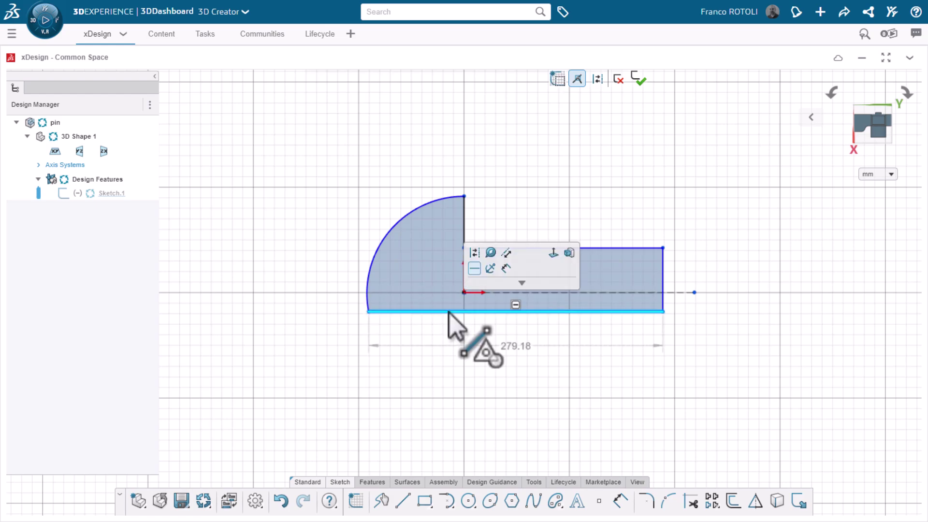
pyautogui.click(464, 292)
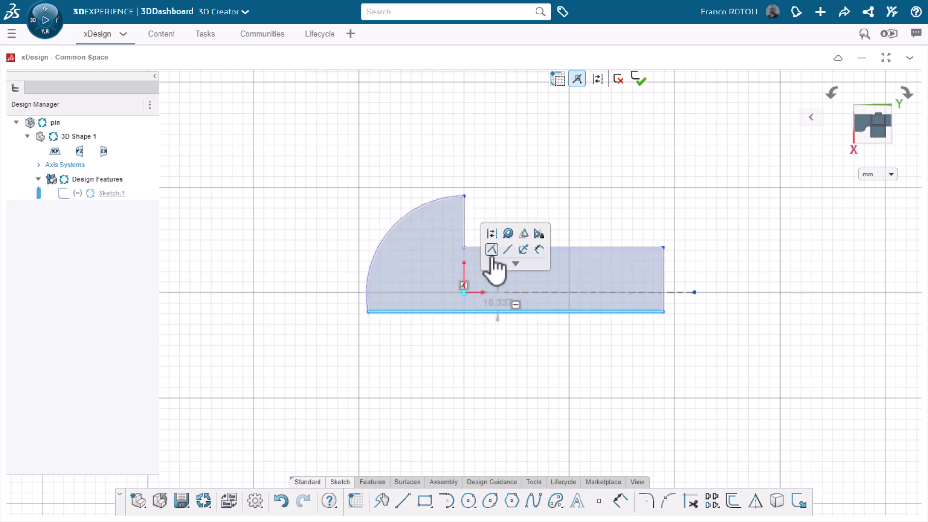
pyautogui.click(492, 255)
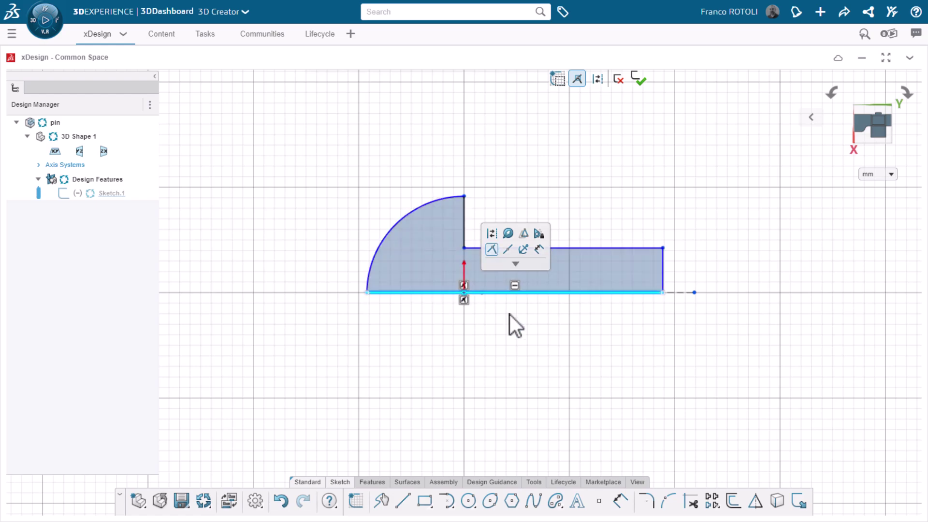
pyautogui.click(511, 347)
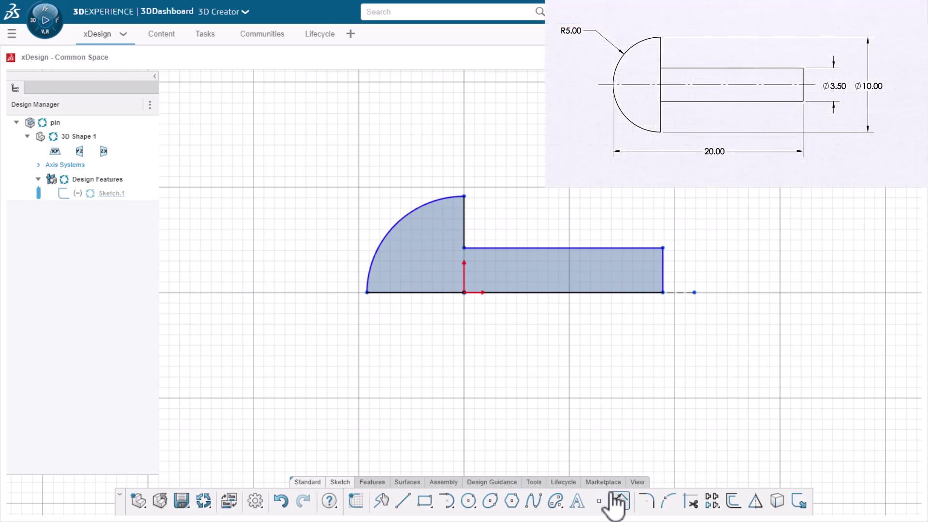
# Dimension the head arc to R5 and the head height to 10
pyautogui.click(615, 497)
pyautogui.click(398, 228)
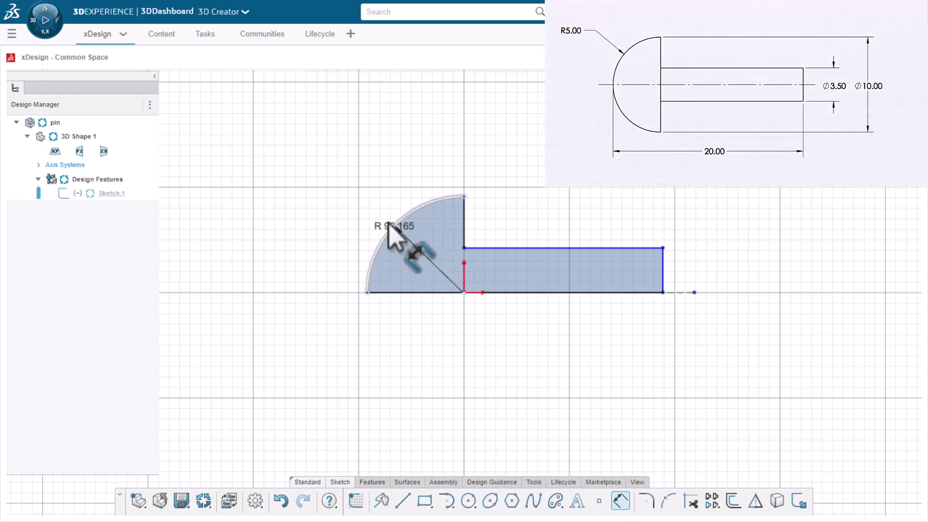
pyautogui.click(335, 183)
pyautogui.write('5')
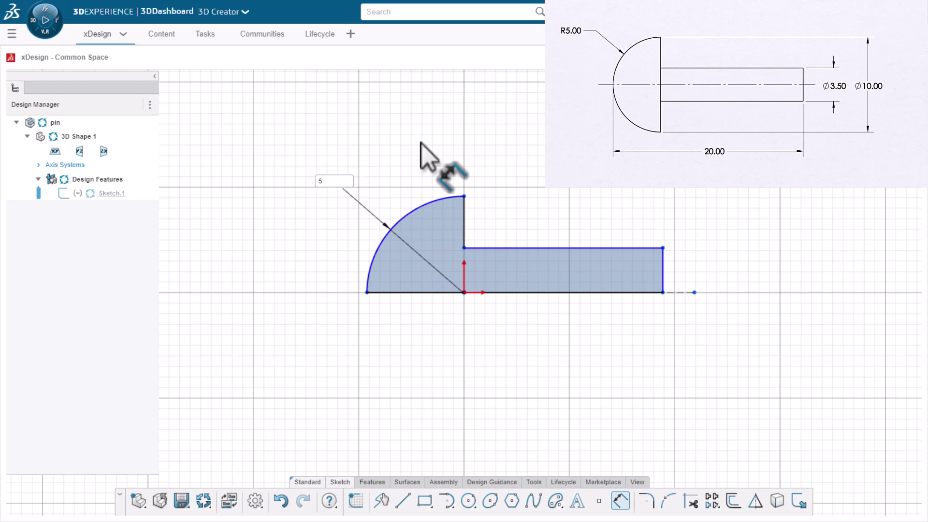
pyautogui.press('Return')
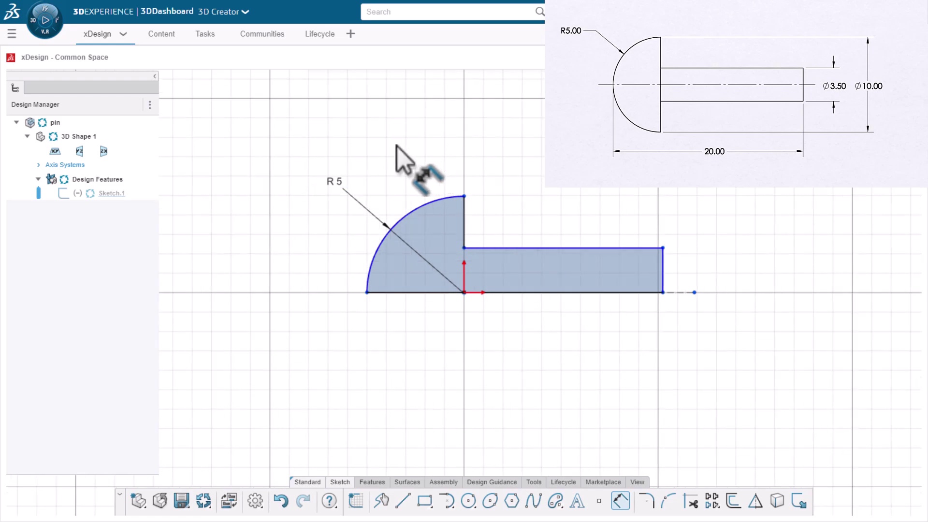
pyautogui.click(467, 196)
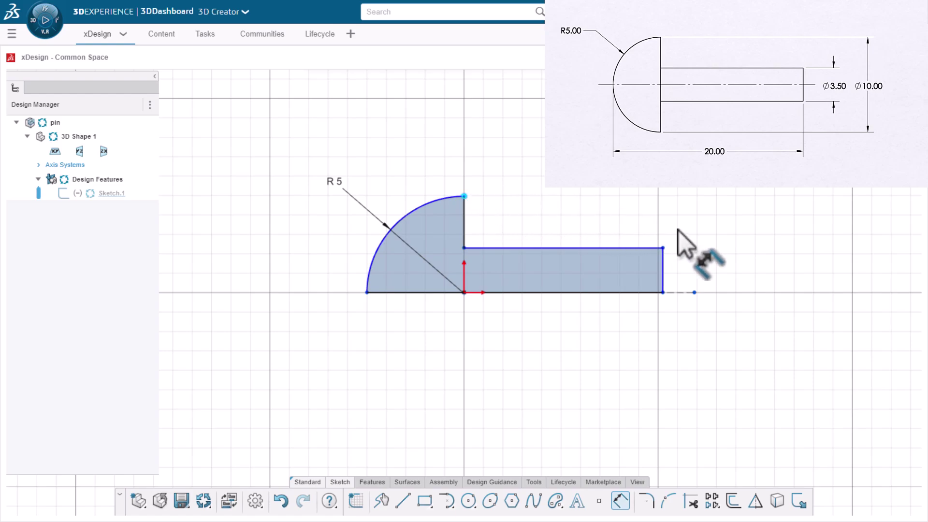
pyautogui.click(684, 292)
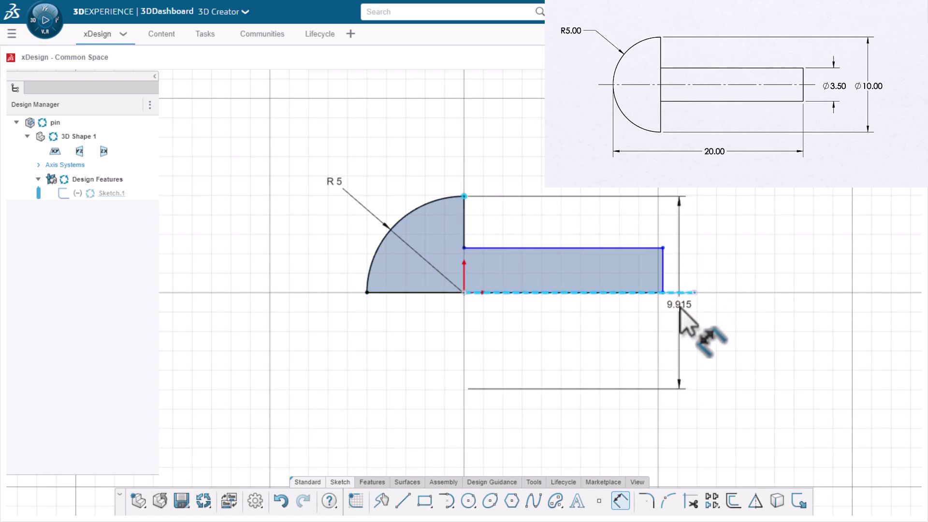
pyautogui.click(779, 329)
pyautogui.write('10')
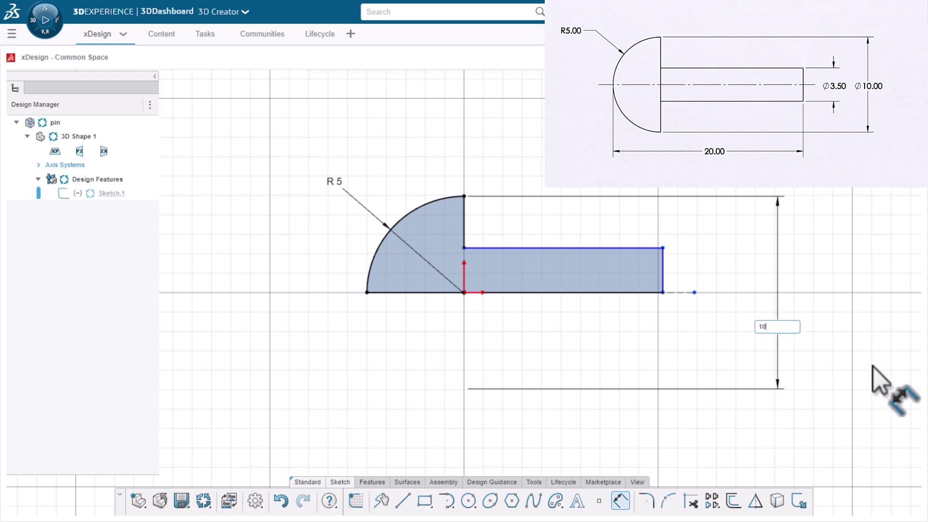
pyautogui.press('Return')
# Dimension the shaft height to 3.5 and the overall length to 20
pyautogui.click(658, 248)
pyautogui.click(682, 292)
pyautogui.click(742, 311)
pyautogui.write('3.5')
pyautogui.press('Return')
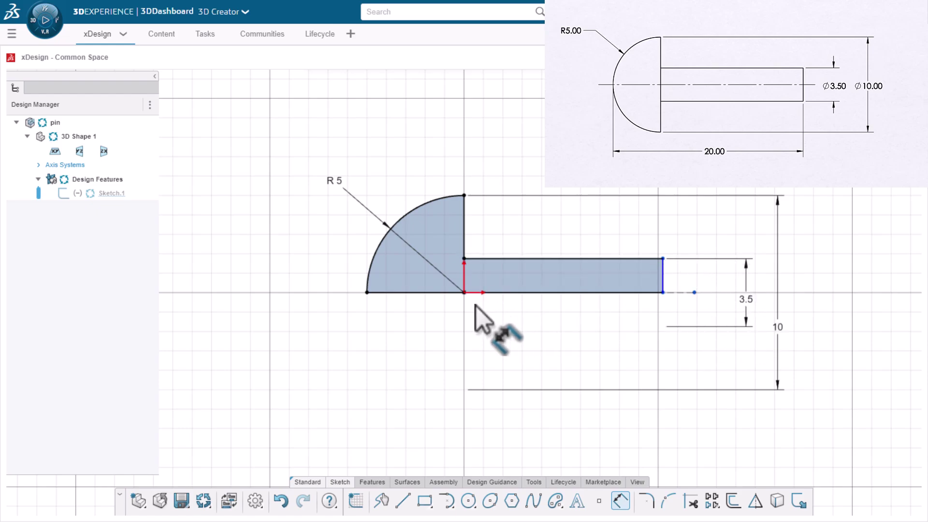
pyautogui.click(442, 297)
pyautogui.click(523, 429)
pyautogui.write('20')
pyautogui.press('Return')
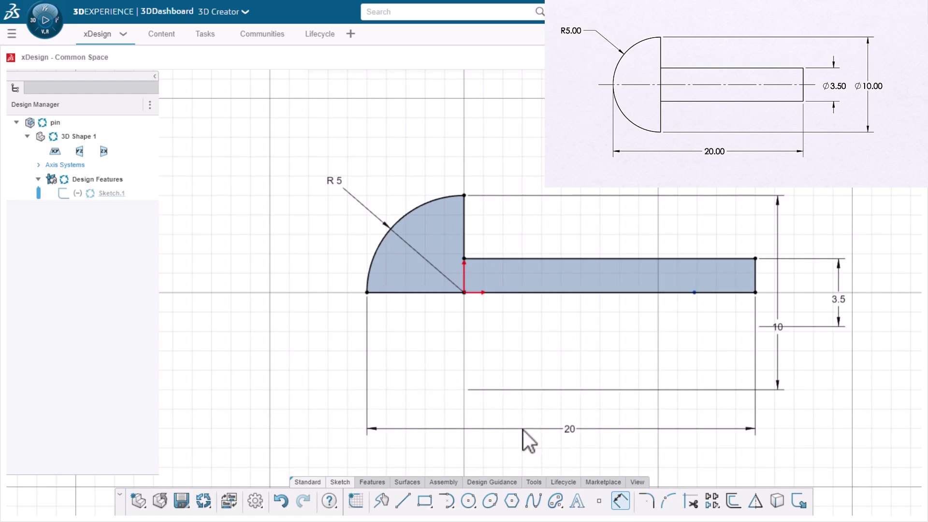
# Fully revolve the profile about its bottom line, then orbit to view the domed pin
pyautogui.click(371, 482)
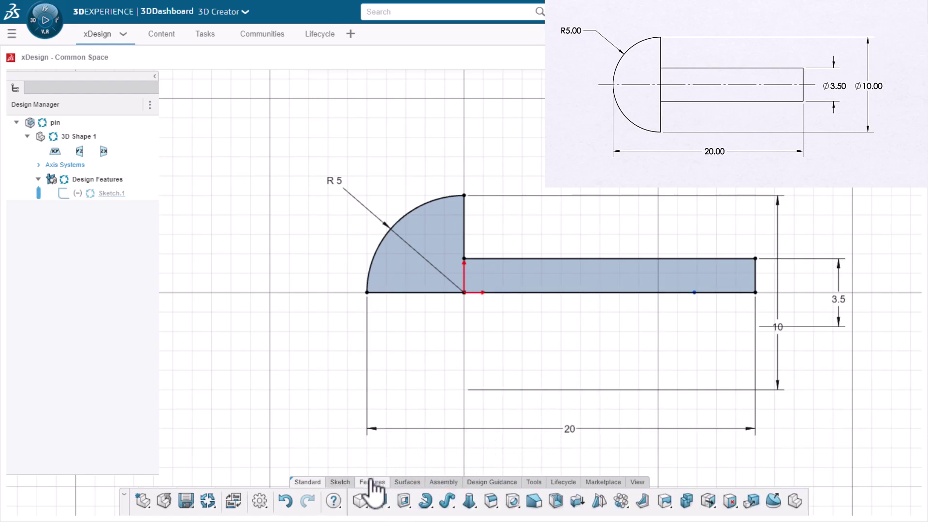
pyautogui.click(426, 501)
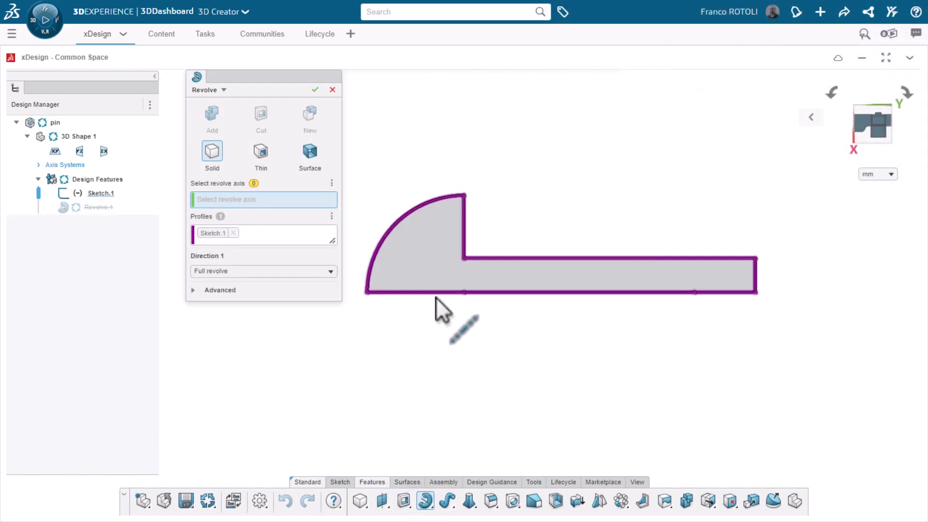
pyautogui.click(436, 295)
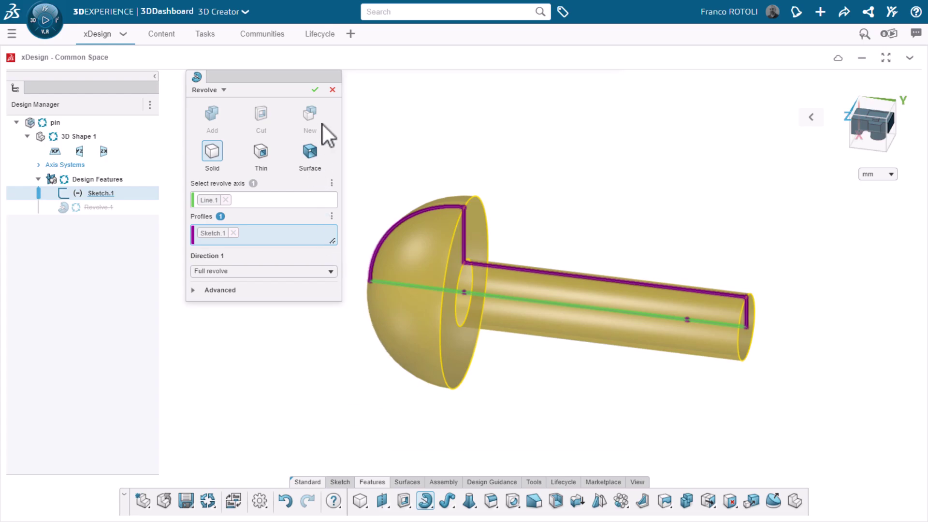
pyautogui.click(315, 90)
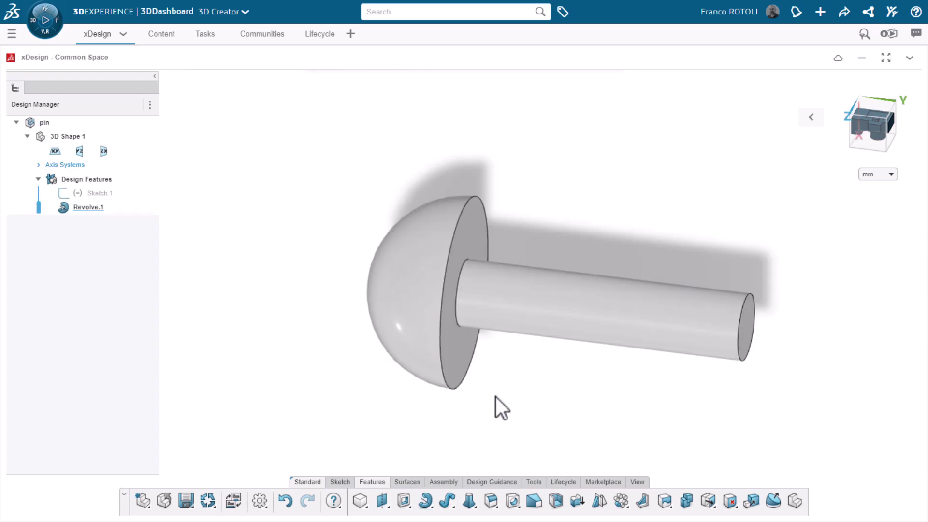
pyautogui.moveTo(497, 408); pyautogui.dragTo(571, 373, button='middle')
pyautogui.moveTo(584, 435); pyautogui.dragTo(560, 422, button='middle')
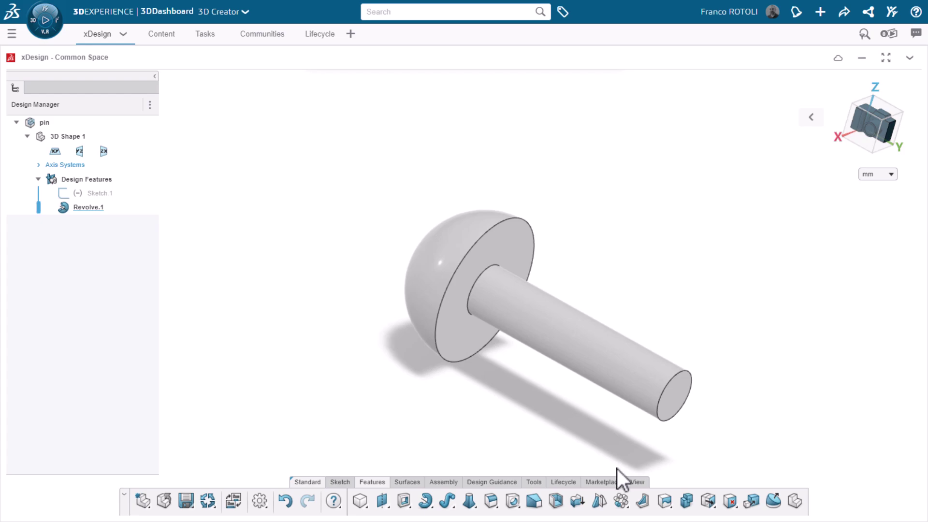